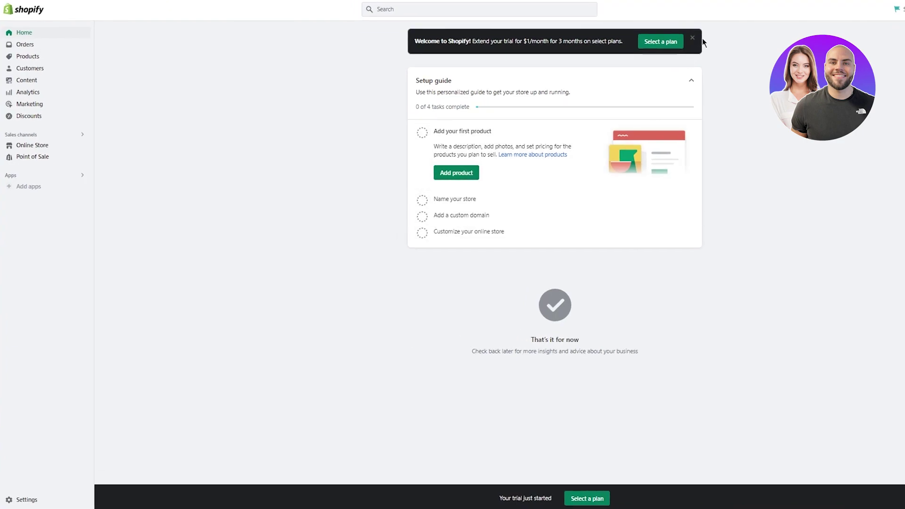
Dismiss the welcome trial banner on Home and open the store Settings
click(693, 38)
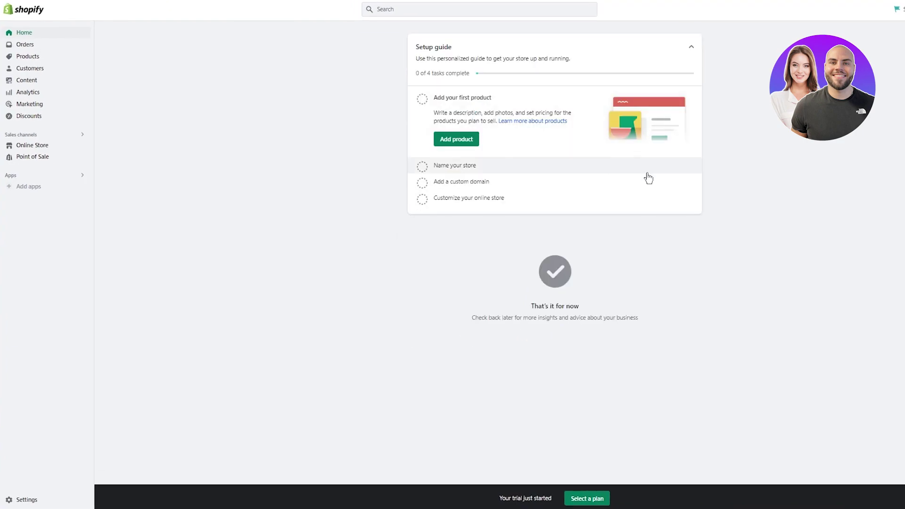
click(51, 499)
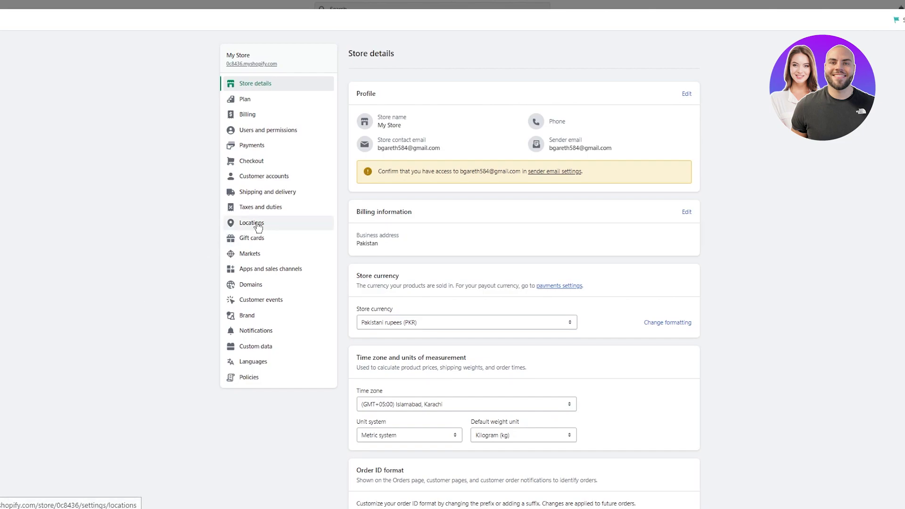
Open Taxes and duties and review its tax regions, duties and tax-charging sections
click(277, 212)
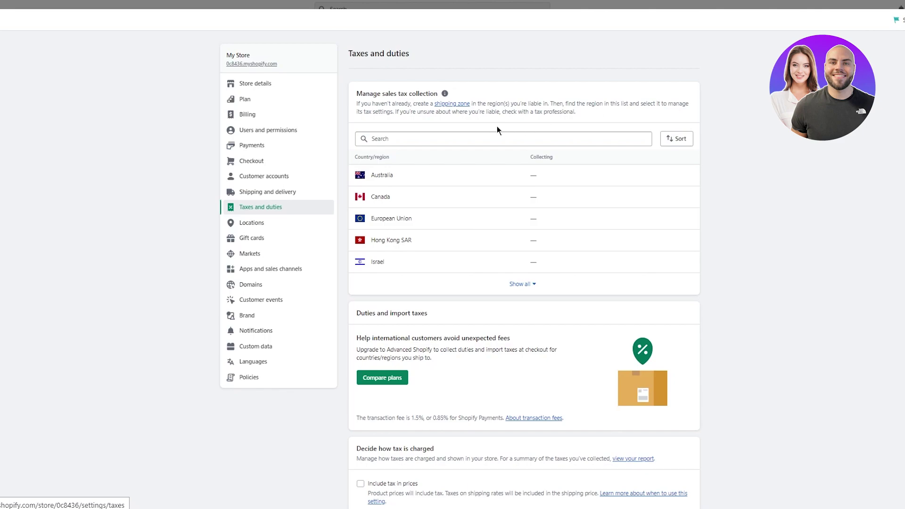
scroll(613, 137, down, 1)
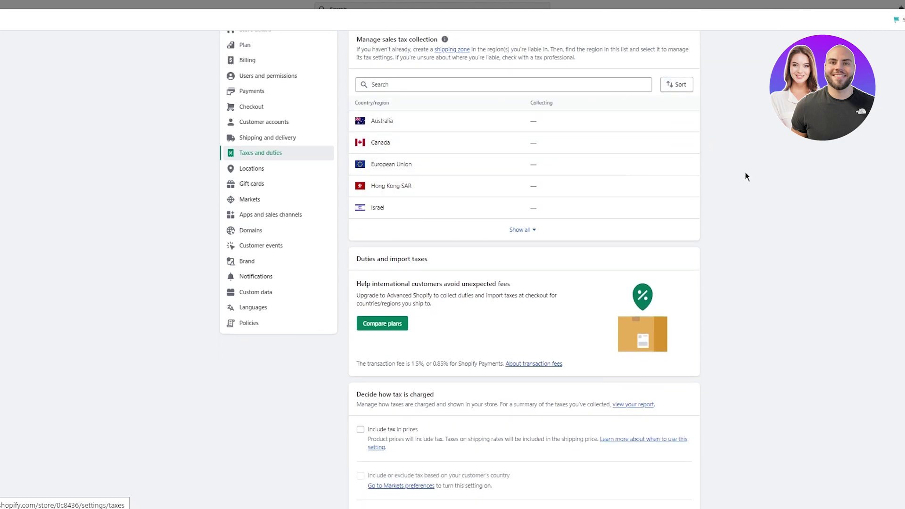
scroll(752, 188, down, 3)
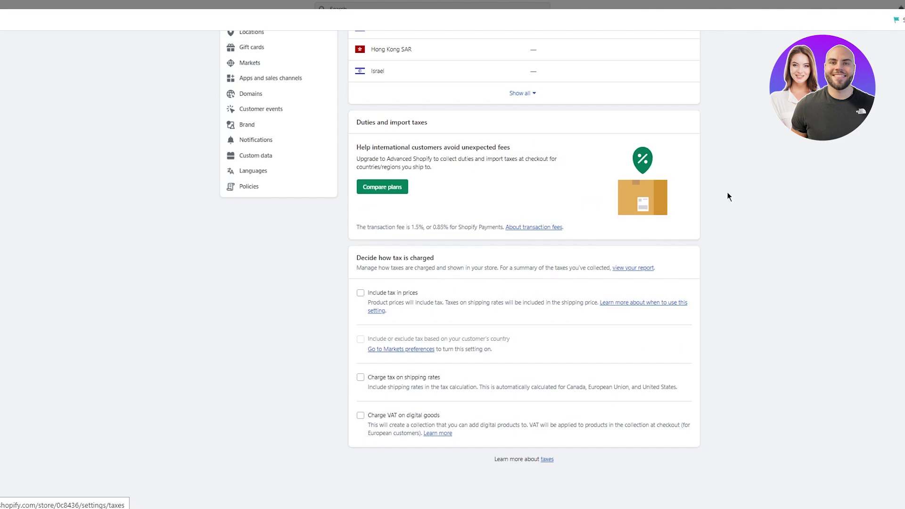
scroll(806, 268, up, 3)
scroll(805, 273, up, 1)
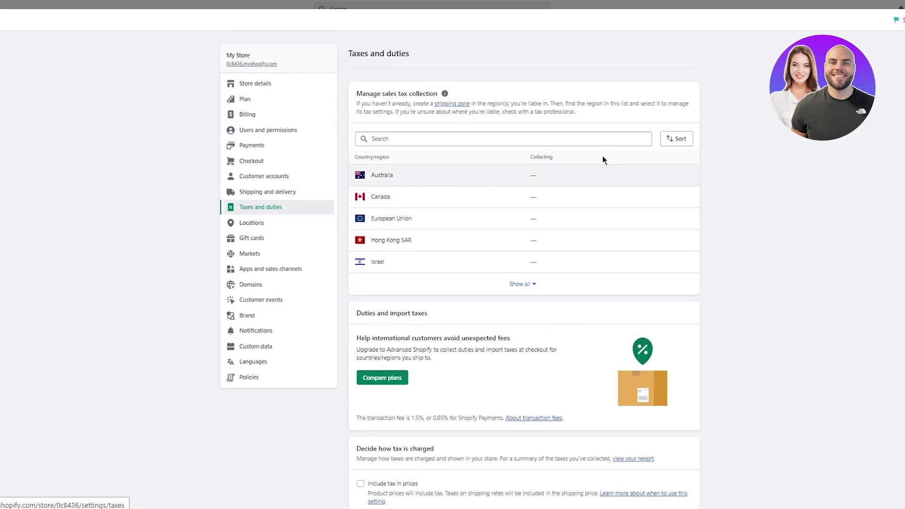
scroll(829, 231, down, 4)
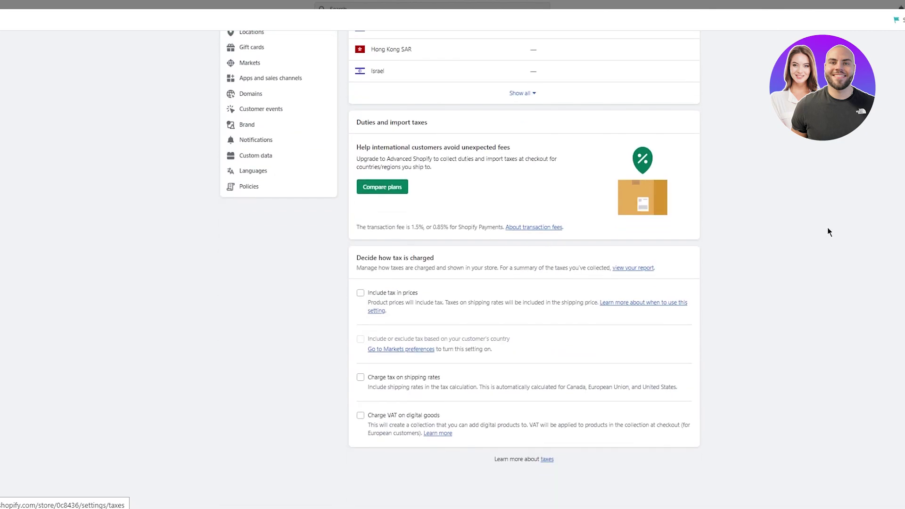
scroll(829, 231, up, 4)
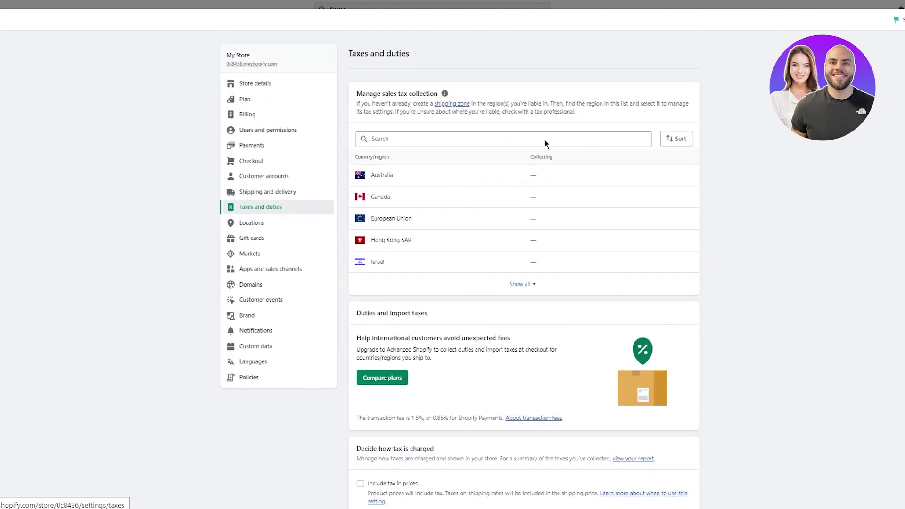
Search regions for 'usa' and 'amer', then show all countries and open United States
click(512, 134)
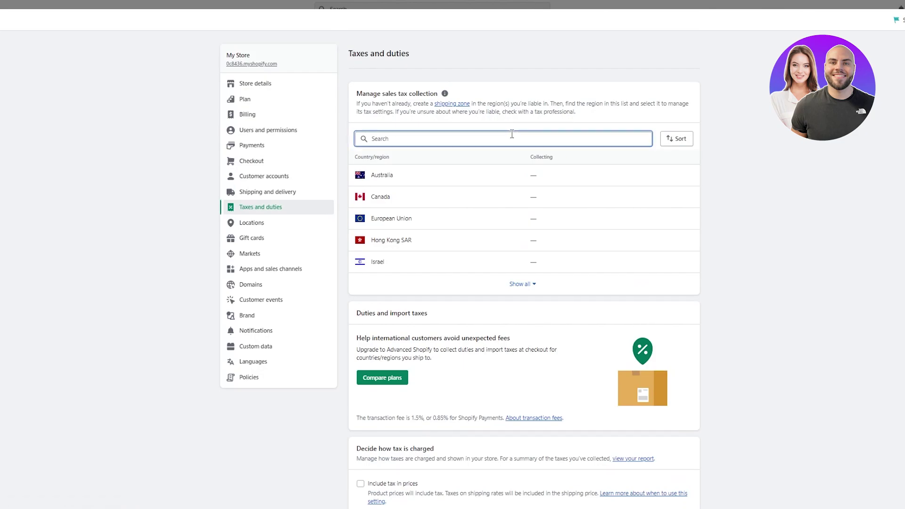
text(usa)
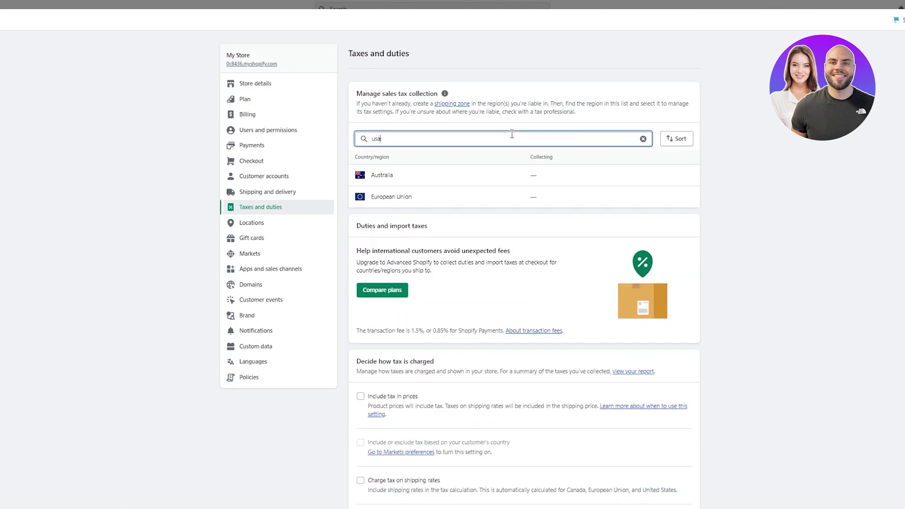
key(BackSpace)
key(BackSpace)
key(BackSpace)
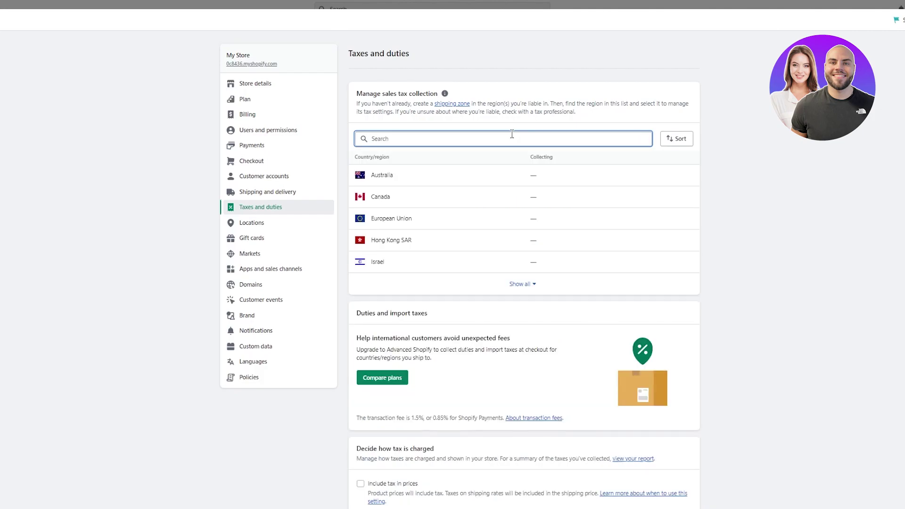
text(amer)
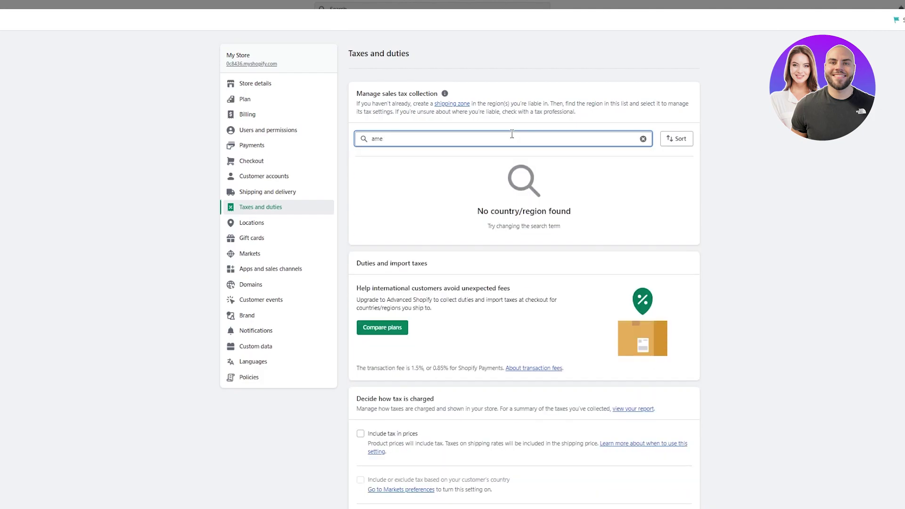
key(BackSpace)
key(BackSpace)
key(BackSpace)
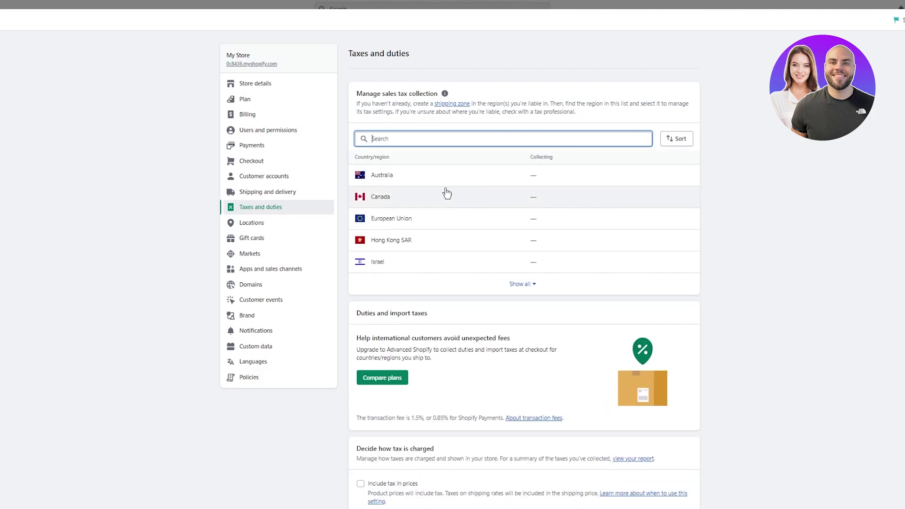
click(521, 283)
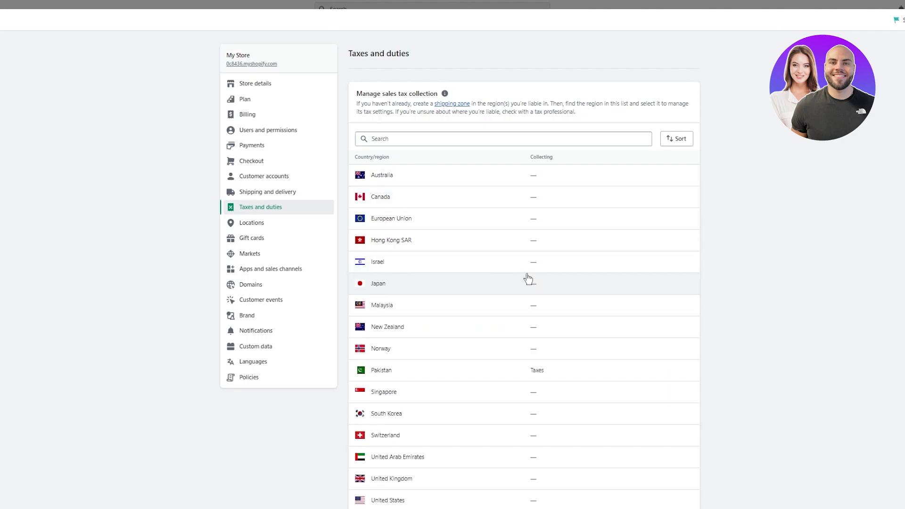
scroll(528, 279, down, 2)
click(474, 459)
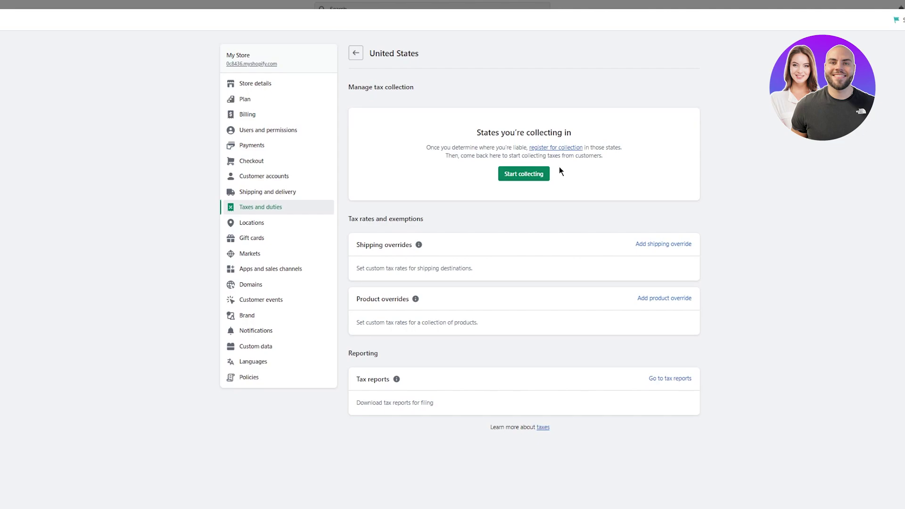
In the Collect sales tax dialog, choose Massachusetts as the state and ready the Sales tax ID field
click(540, 176)
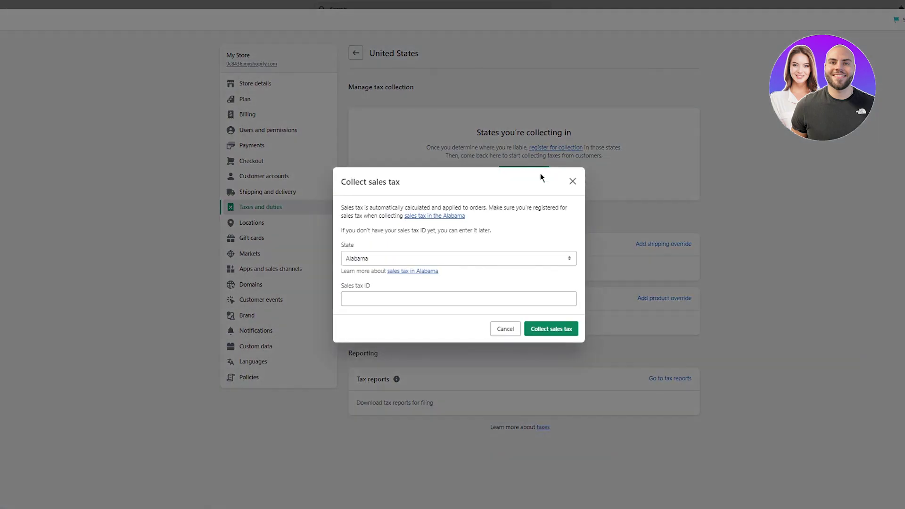
click(539, 255)
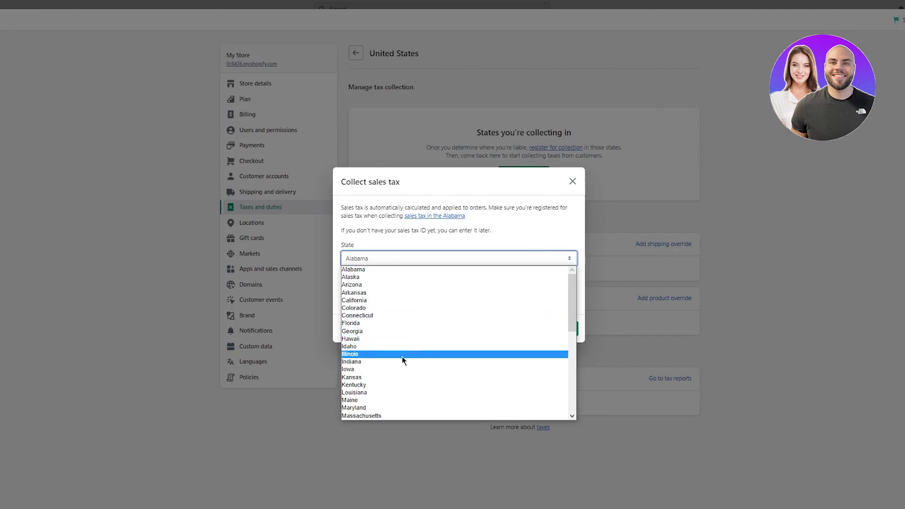
click(376, 421)
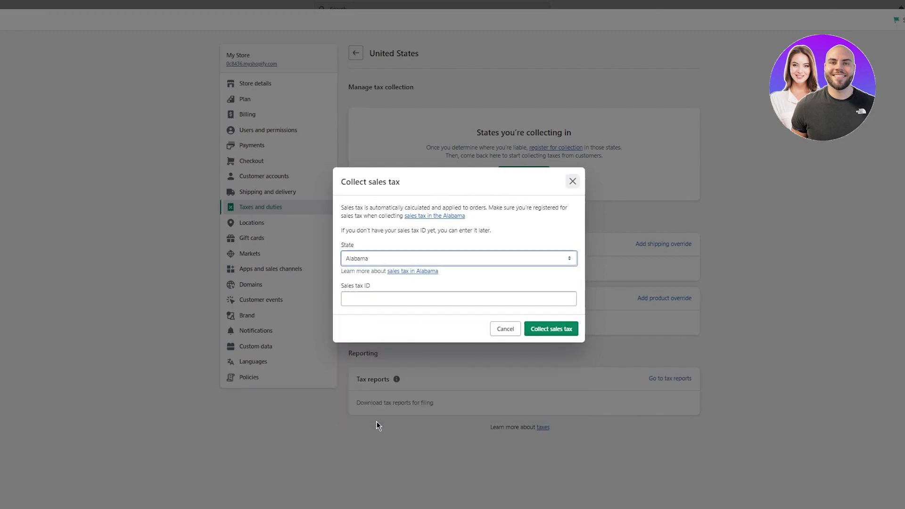
click(389, 391)
click(524, 172)
click(455, 259)
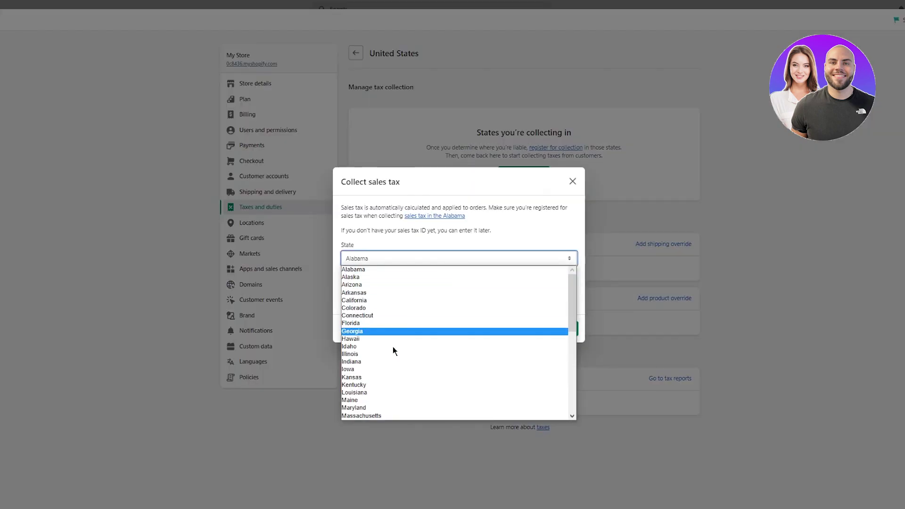
click(382, 417)
click(403, 298)
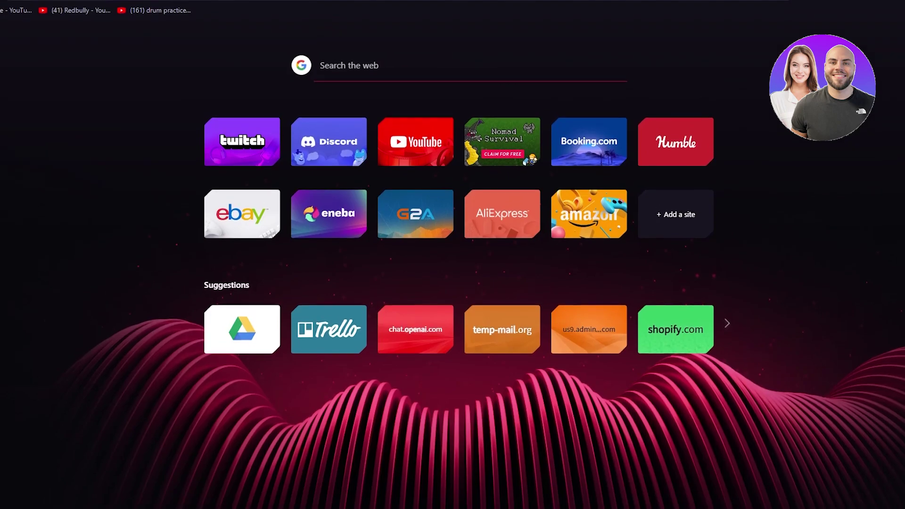
Search Google for 'massachusetts sales tax id' and copy the registration website from the answer
text(m)
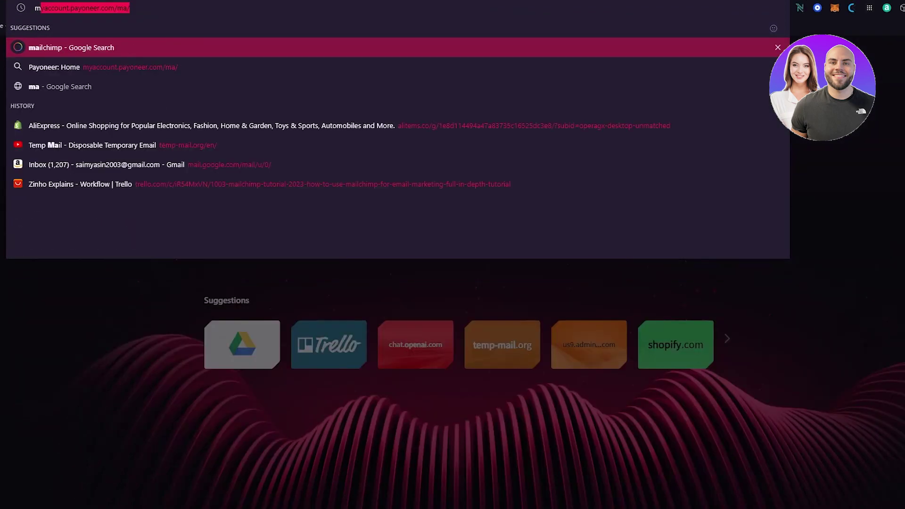
text(assachusett)
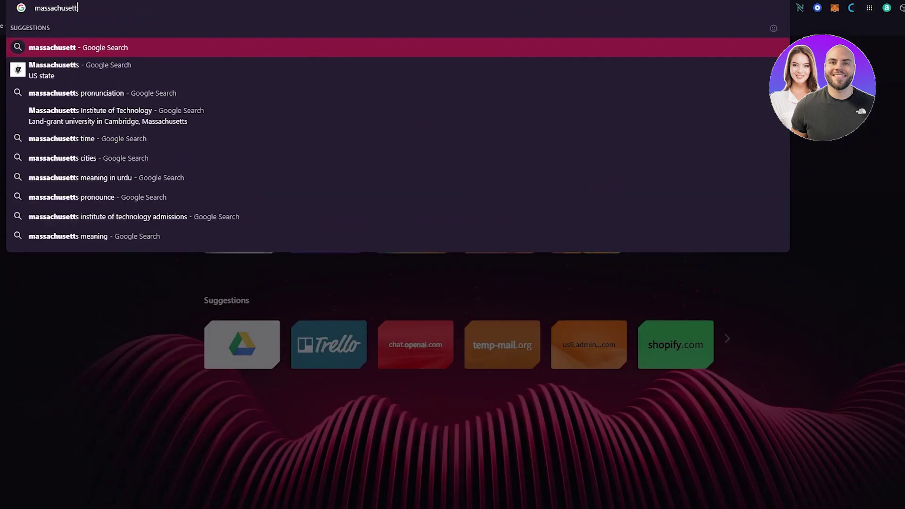
text(s sales tax id)
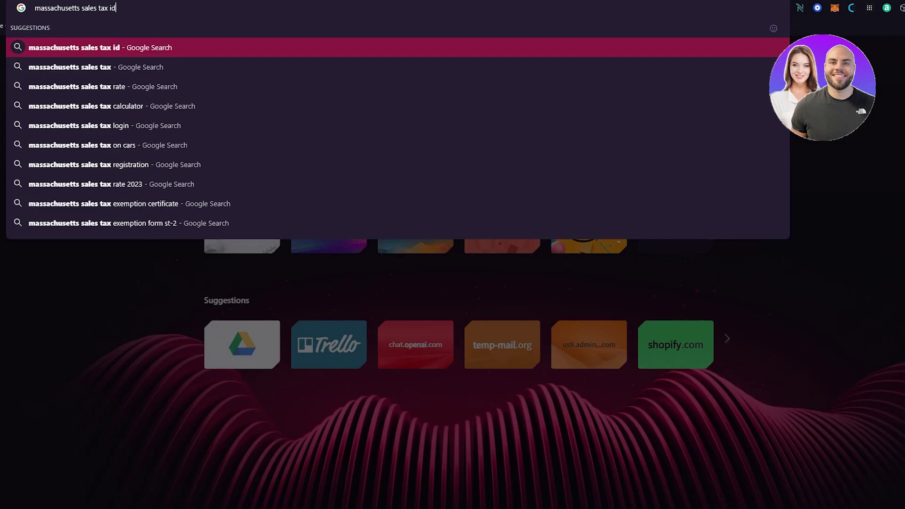
key(Return)
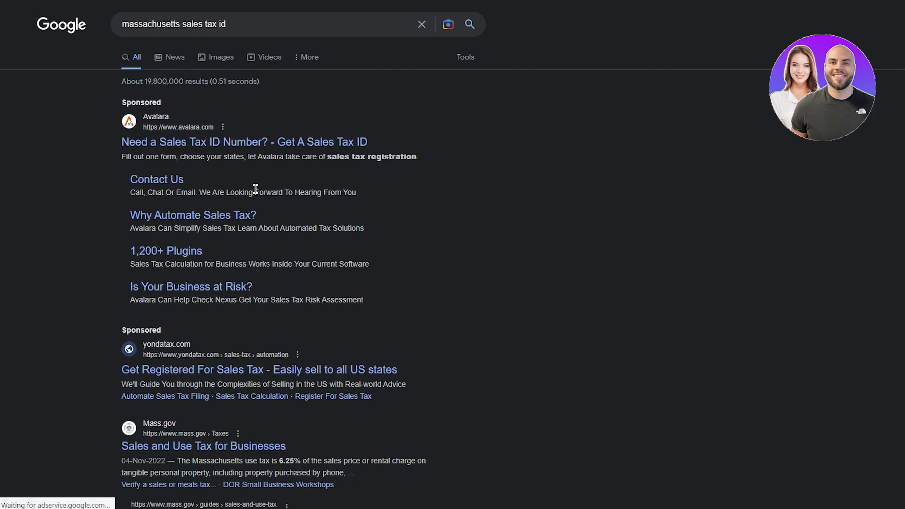
scroll(271, 224, down, 5)
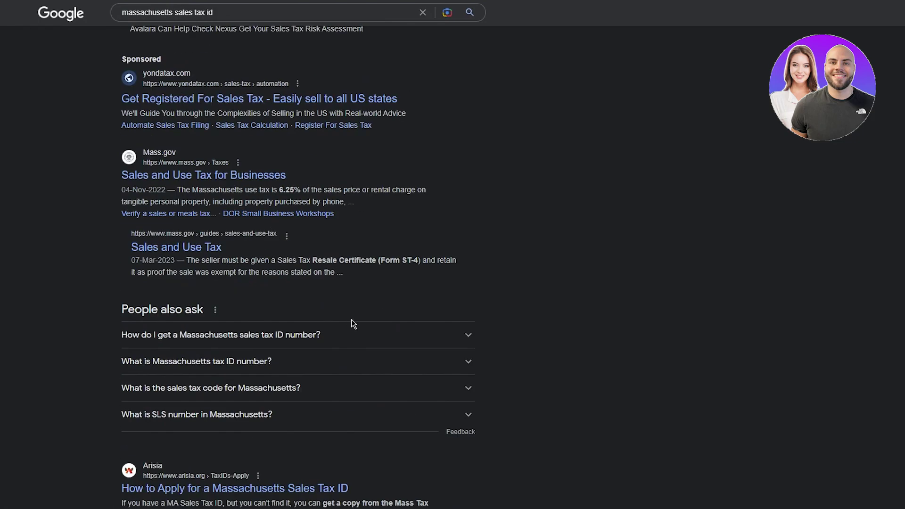
click(340, 333)
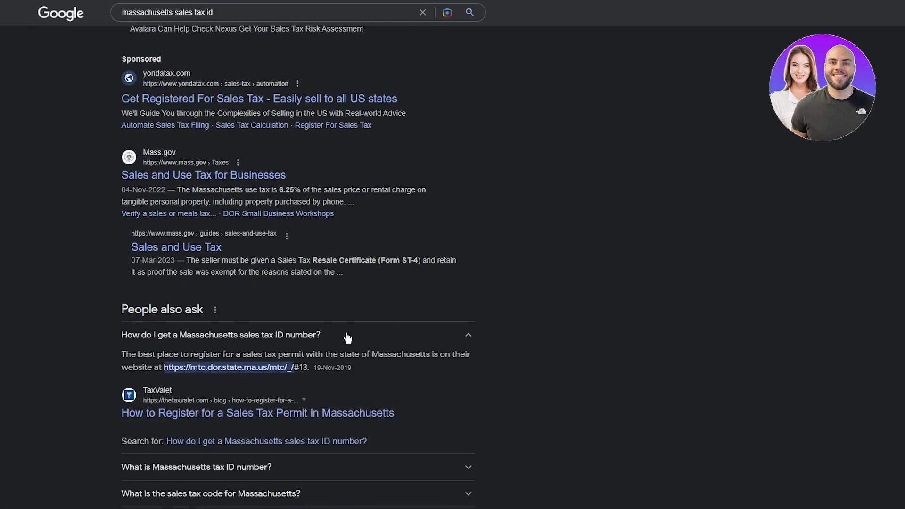
drag(161, 369, 308, 380)
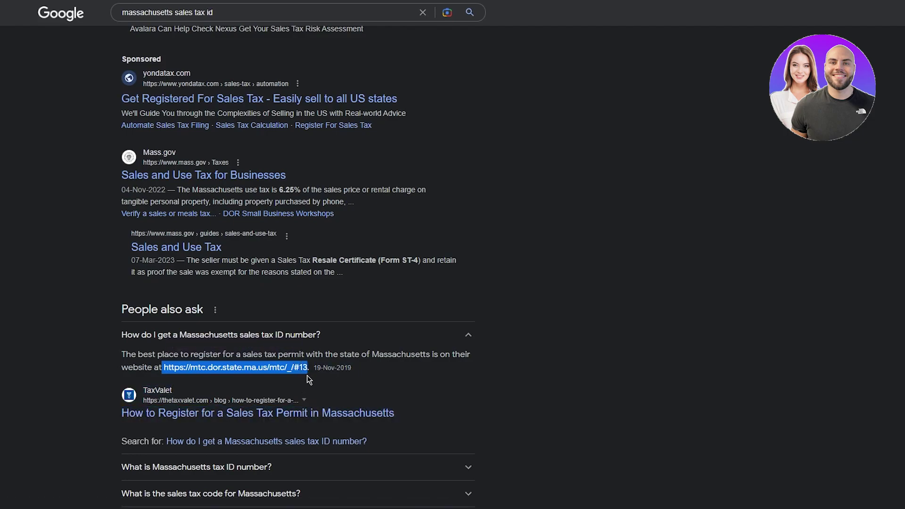
mouse_move(242, 1)
key(ctrl+c)
Expand the answer on Massachusetts' tax ID number and select the number
key(ctrl+t)
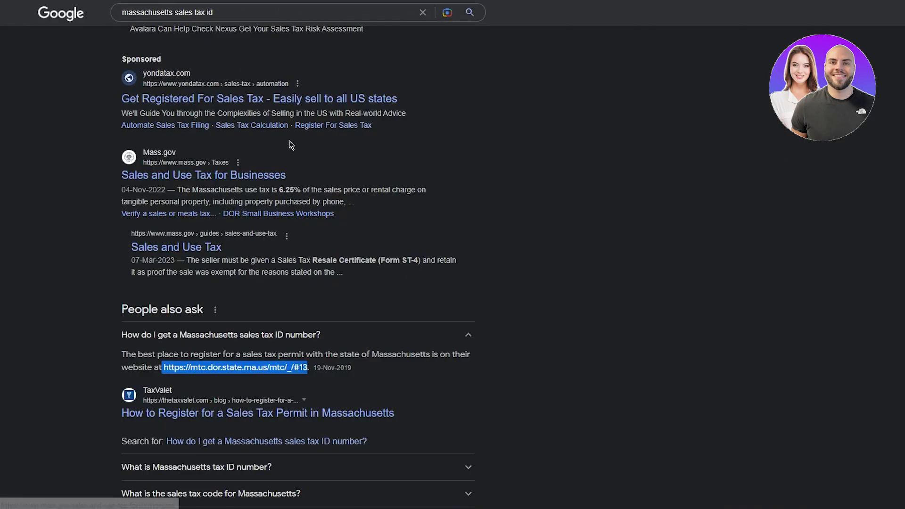
scroll(469, 276, down, 3)
click(363, 309)
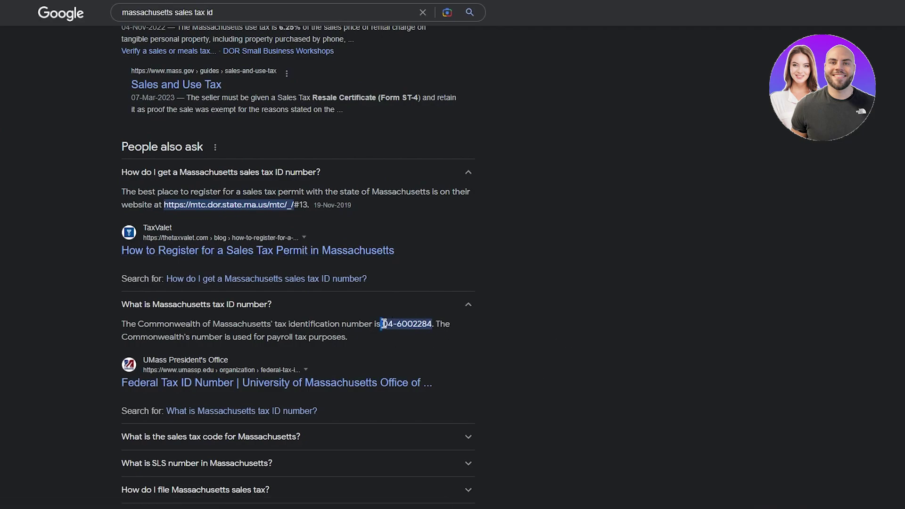
drag(381, 324, 432, 324)
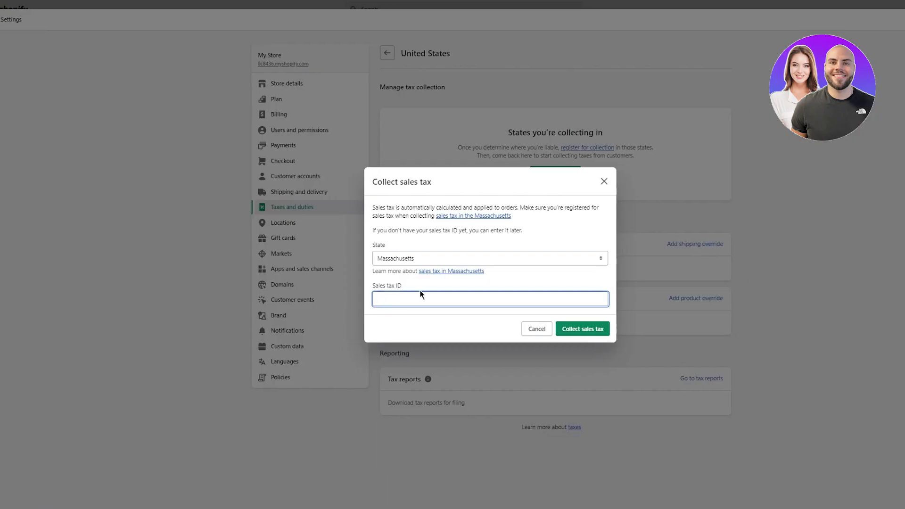
Paste the tax ID and start collecting Massachusetts sales tax, highlighting the collecting regions list
key(ctrl+v)
click(551, 328)
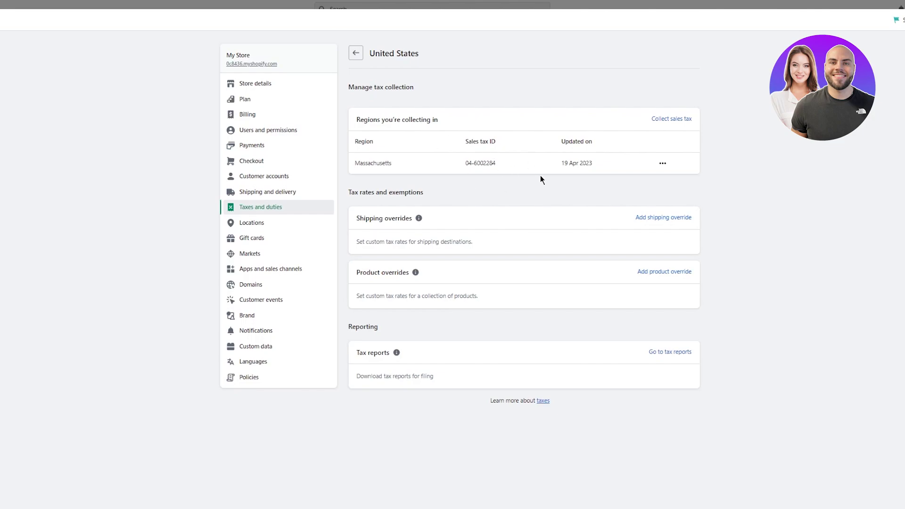
drag(414, 90, 630, 125)
click(642, 148)
drag(415, 92, 476, 153)
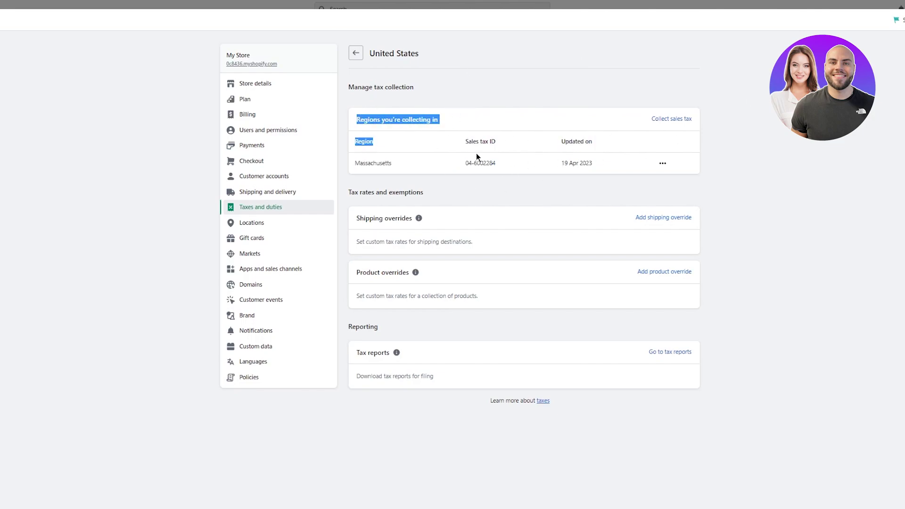
click(751, 166)
Reopen the Collect sales tax form and close it without saving
click(673, 119)
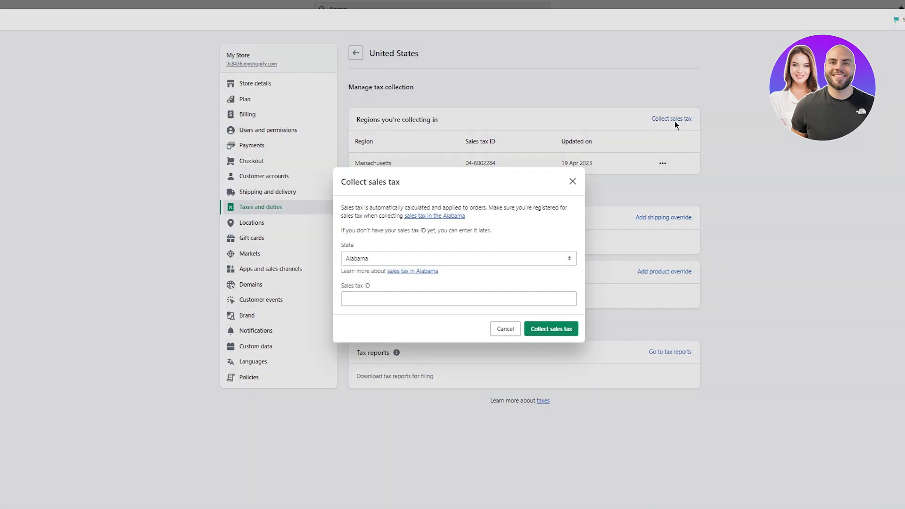
click(462, 302)
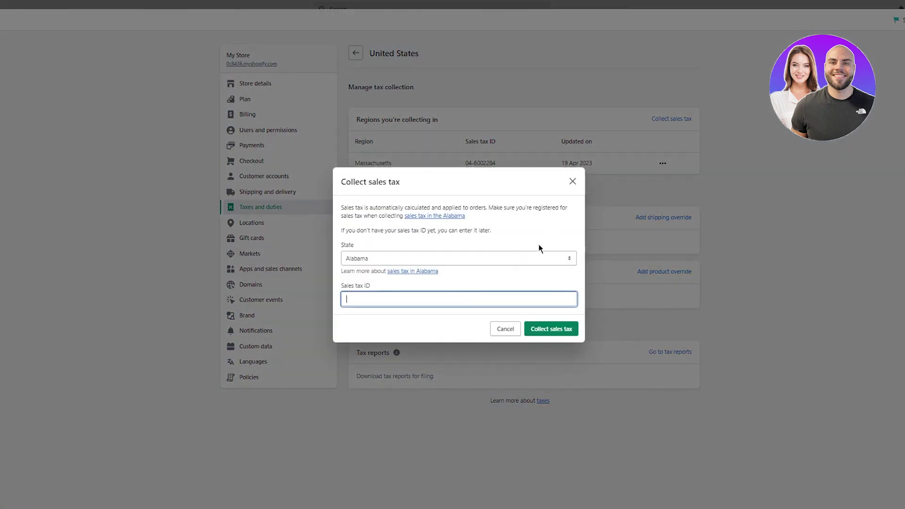
click(573, 182)
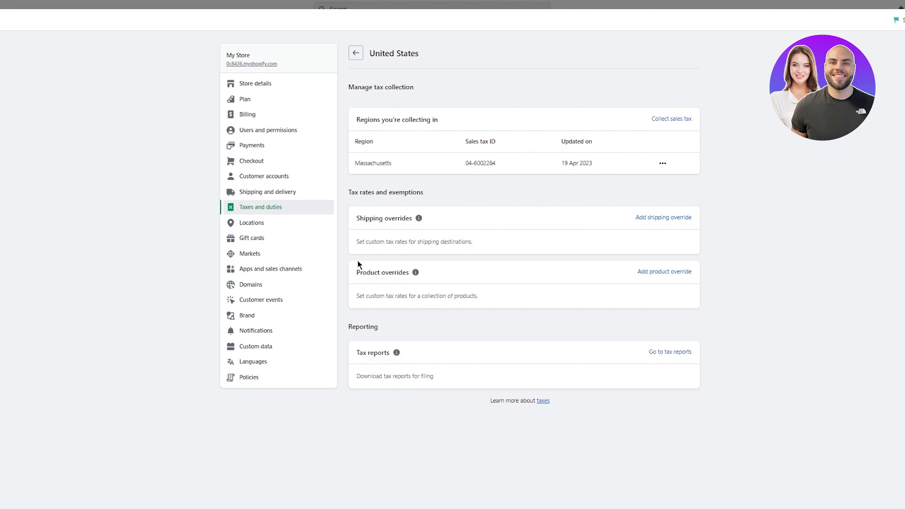
Add a Massachusetts shipping tax override with a 15% tax rate
click(639, 217)
click(429, 263)
click(429, 275)
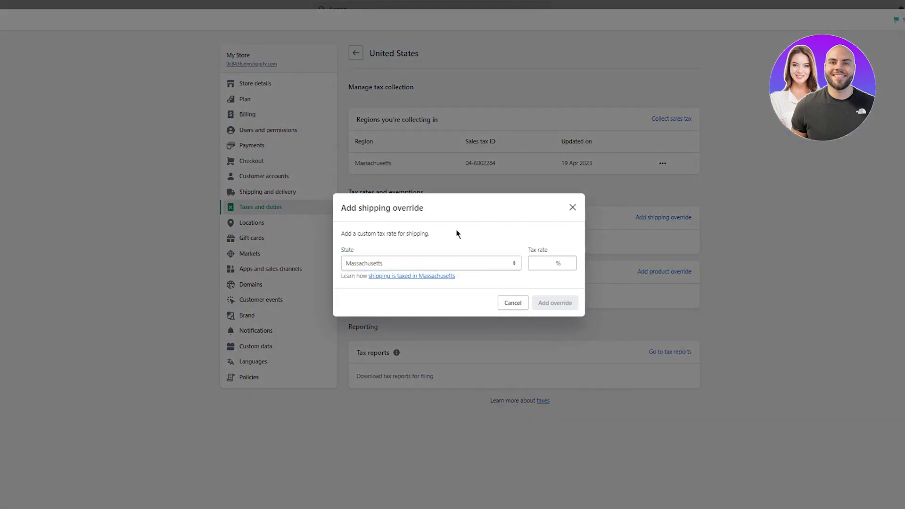
click(460, 263)
click(459, 272)
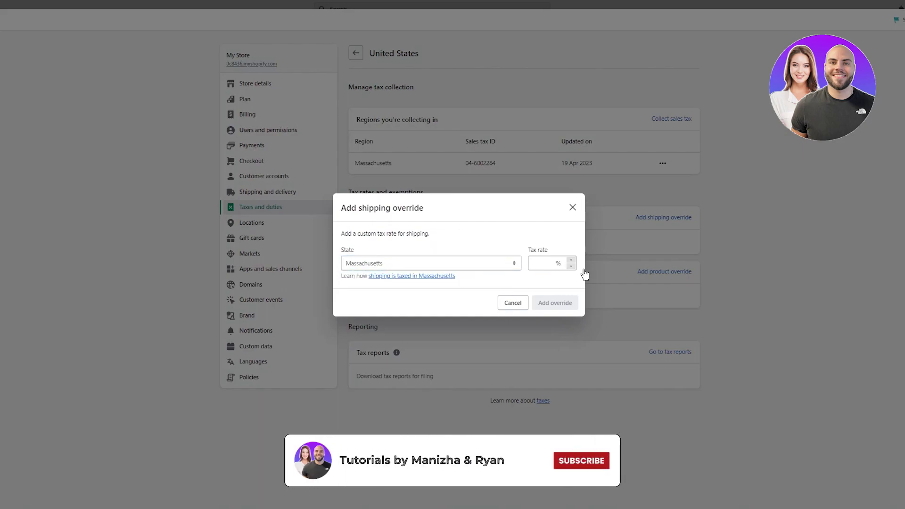
click(557, 268)
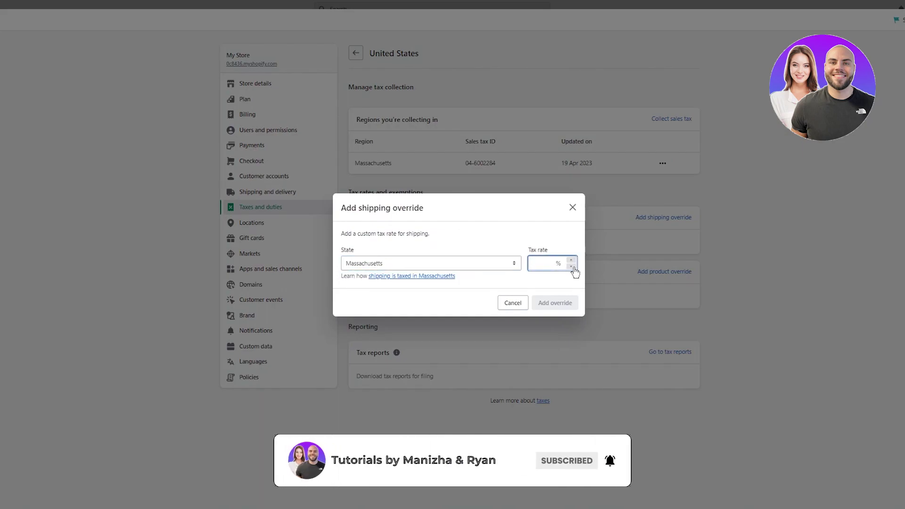
text(15)
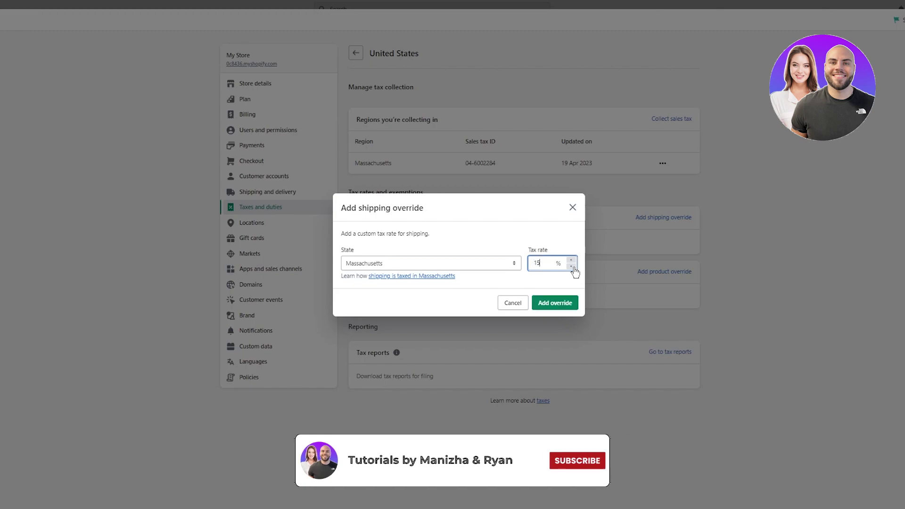
click(550, 305)
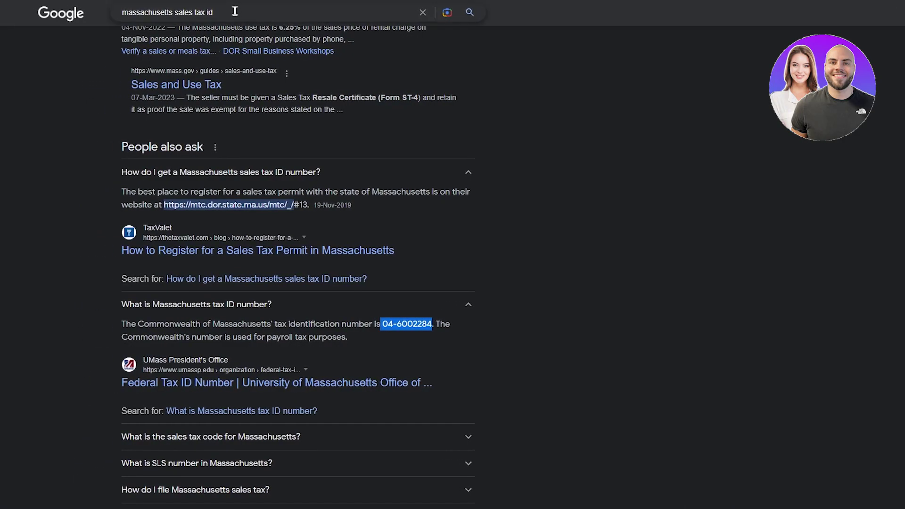
Replace the Google query with '15 percent of 44 dollars'
click(237, 13)
drag(236, 14, 102, 16)
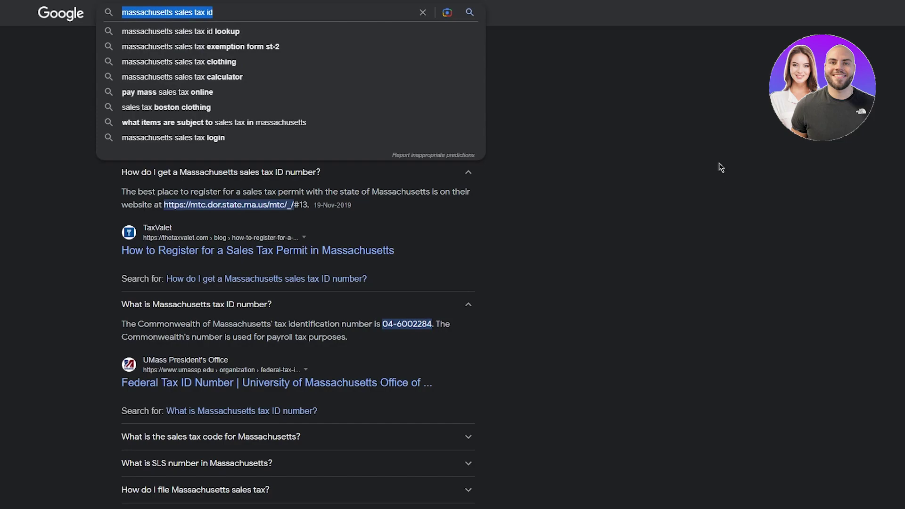
text(15 perce)
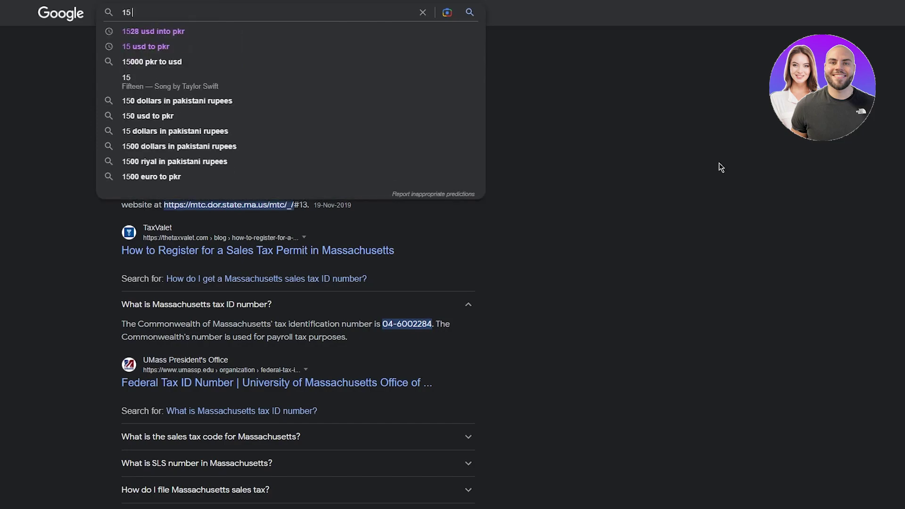
text(nt of 44 dolla)
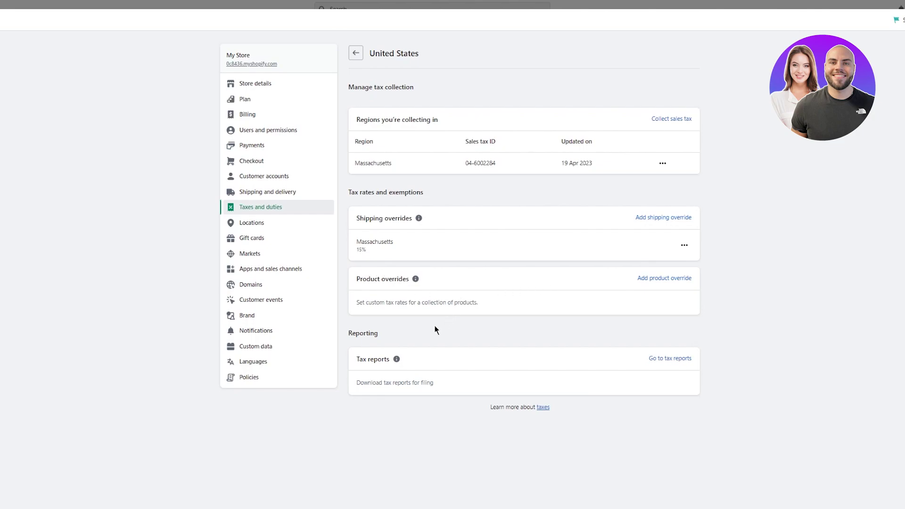
Add a 23% Massachusetts product tax override for the Home page collection
click(659, 282)
click(425, 242)
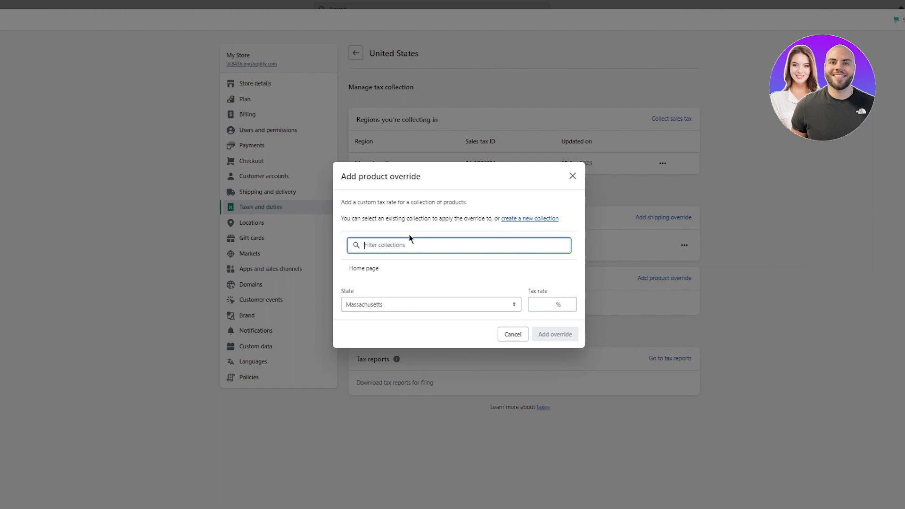
click(545, 307)
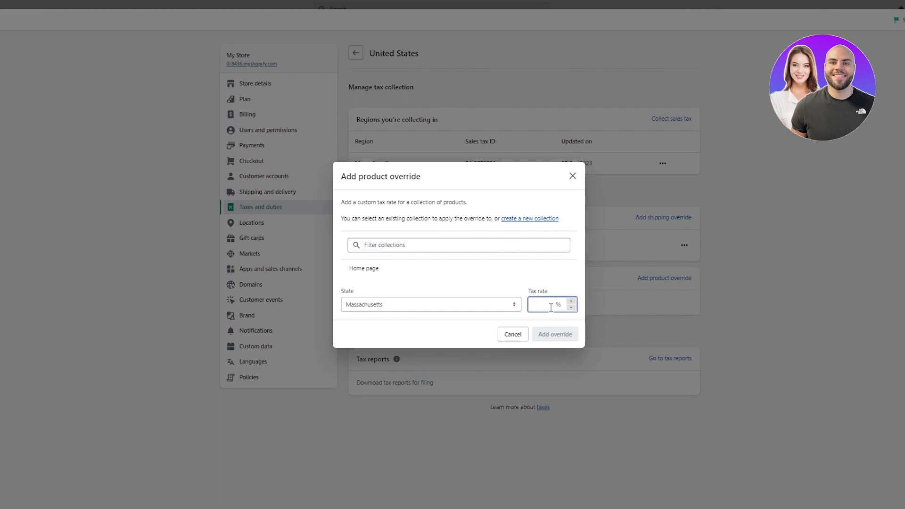
text(23)
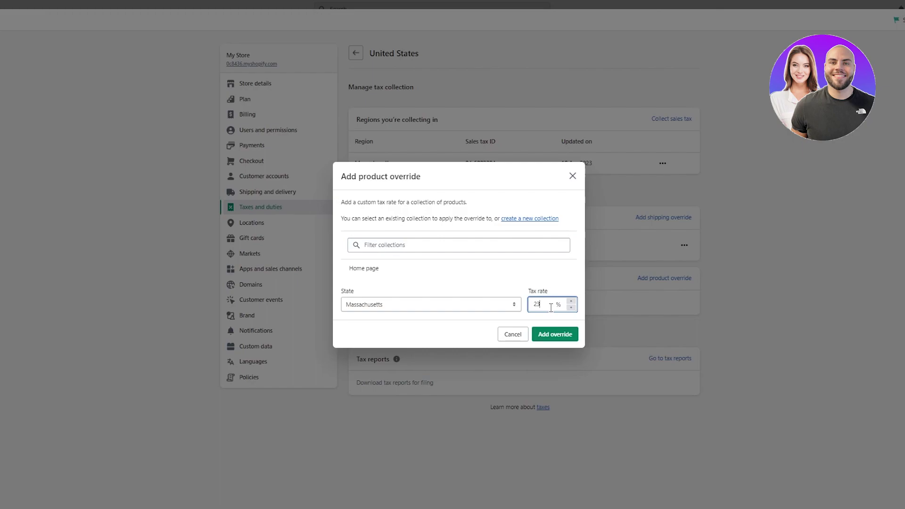
click(552, 334)
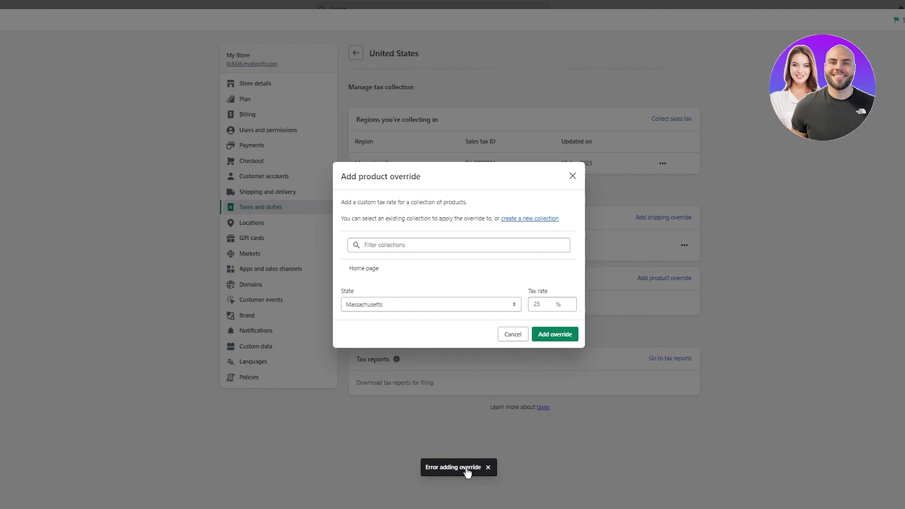
click(359, 269)
click(548, 321)
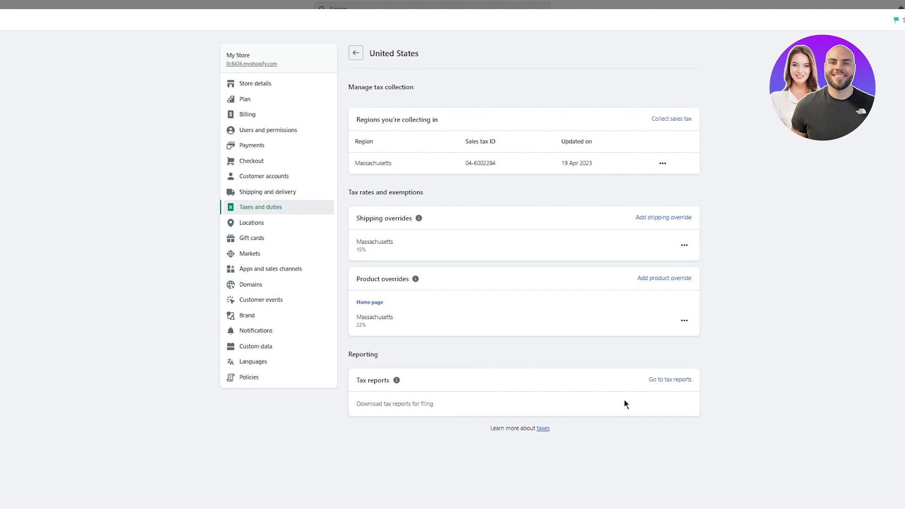
View the tax reports, then return to the Taxes and duties overview
click(665, 380)
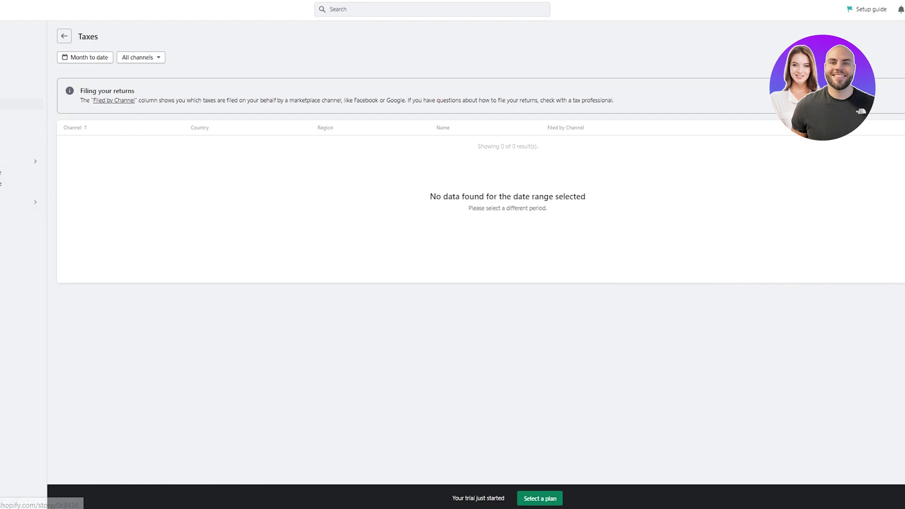
key(alt+Left)
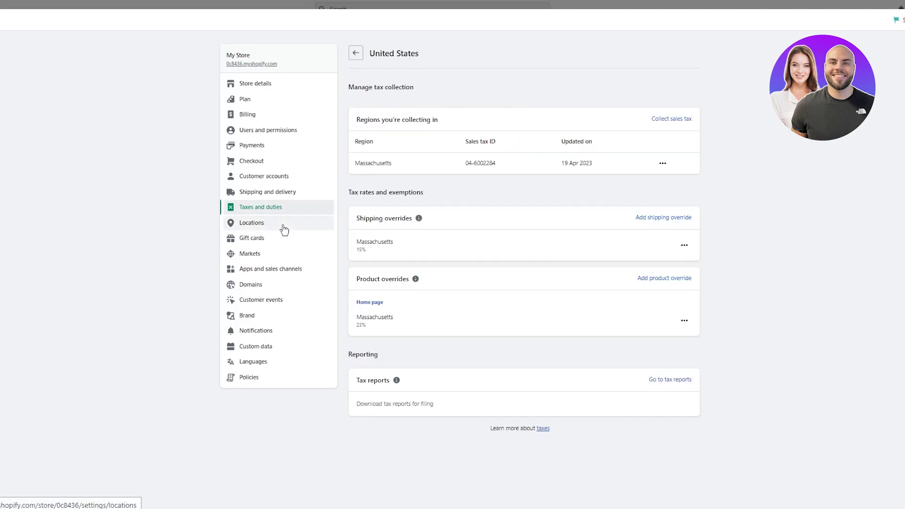
click(269, 209)
Review the Duties and import taxes and tax-charging sections, all still unchecked
scroll(590, 245, down, 6)
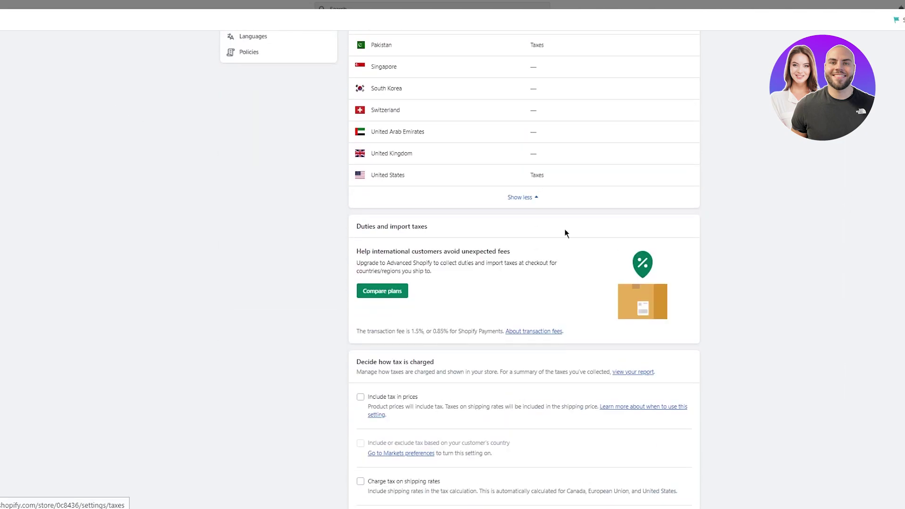
scroll(772, 245, up, 1)
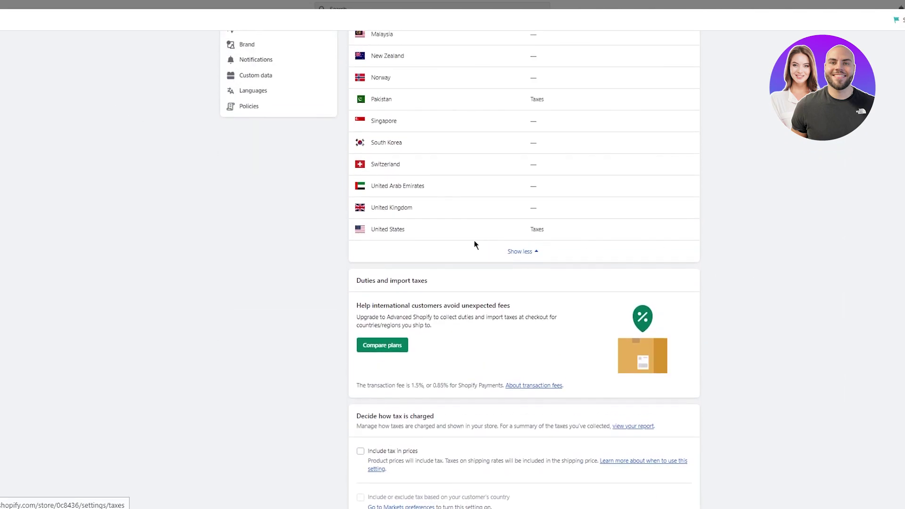
scroll(396, 232, up, 6)
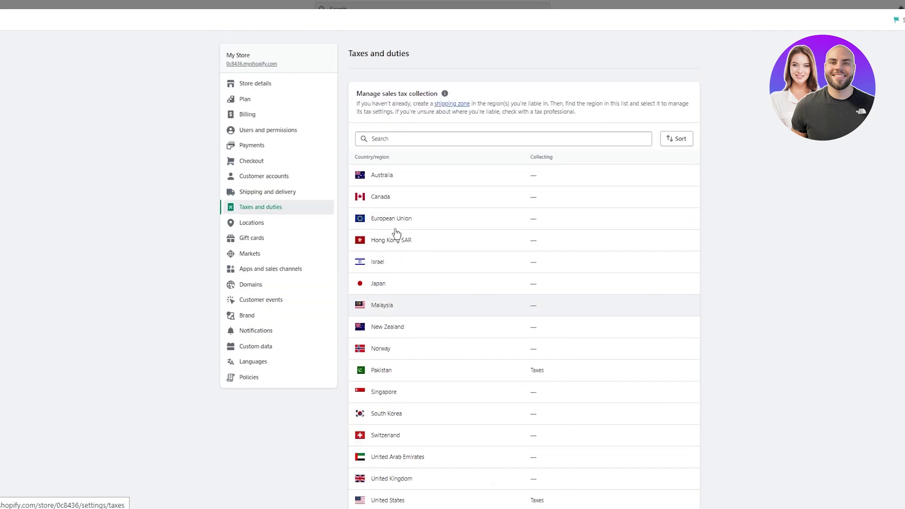
scroll(396, 232, down, 7)
scroll(678, 219, down, 2)
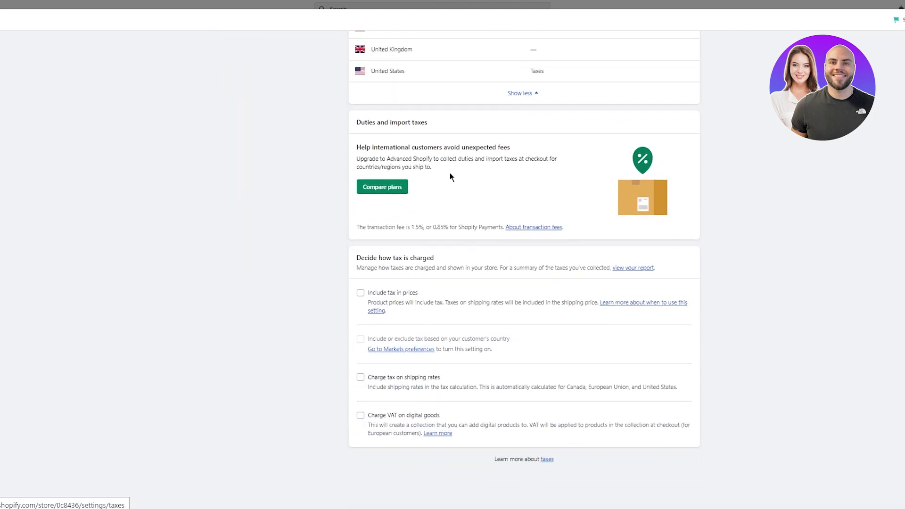
drag(349, 126, 477, 130)
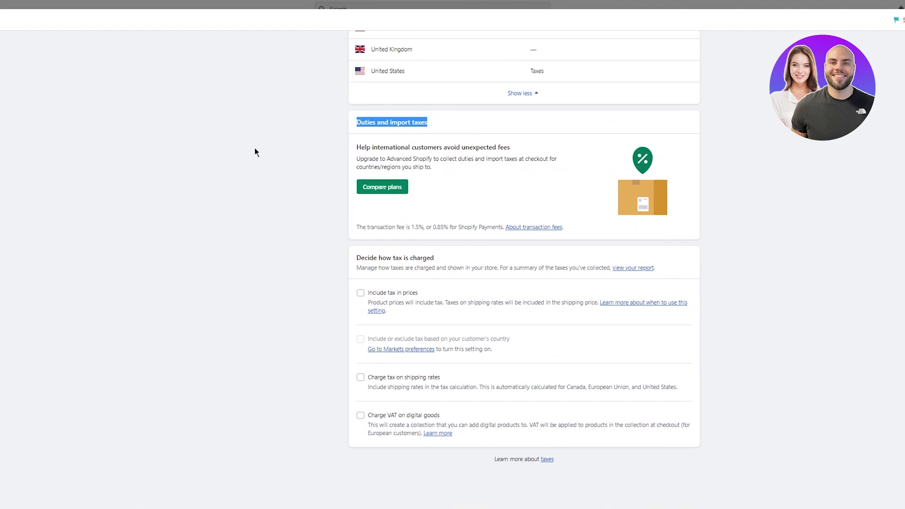
click(267, 149)
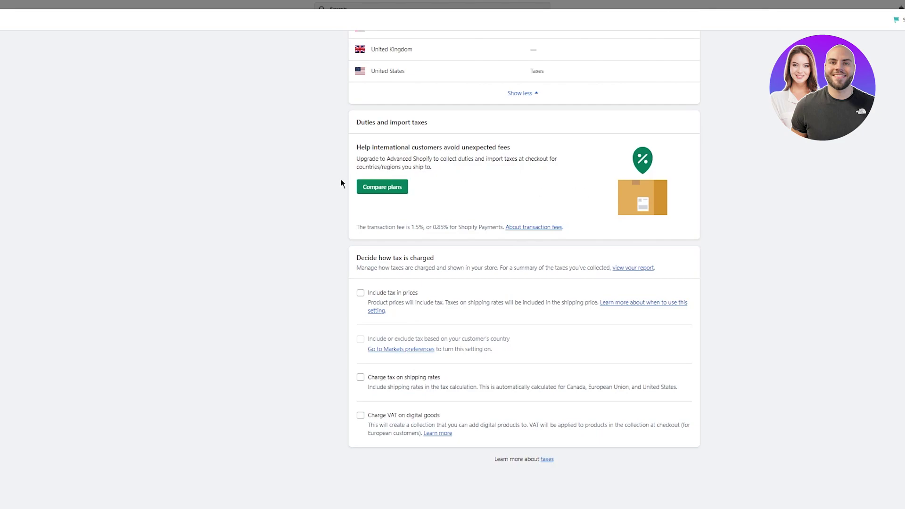
click(373, 187)
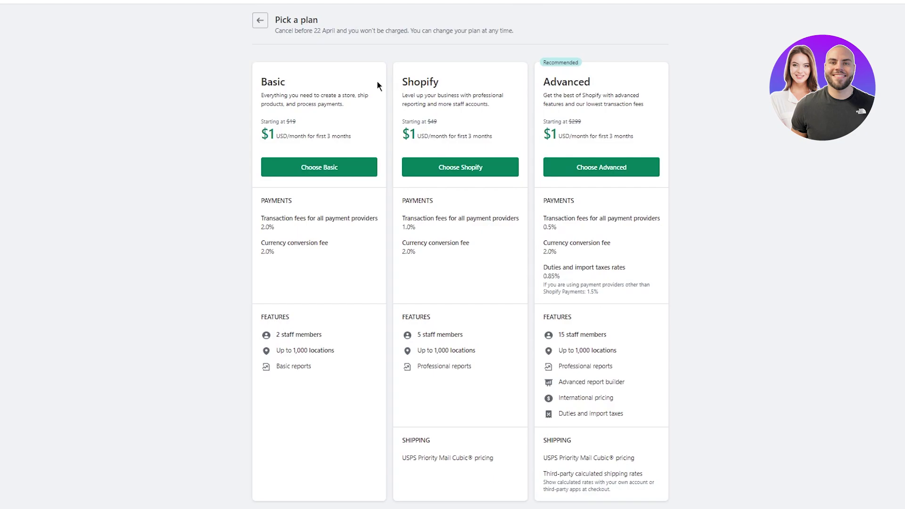
drag(250, 94, 364, 97)
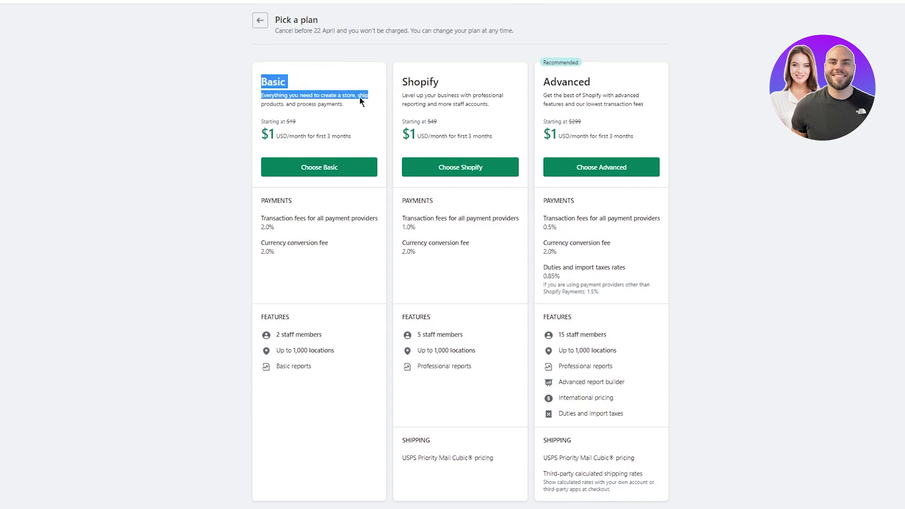
click(226, 88)
drag(226, 89, 418, 94)
click(191, 97)
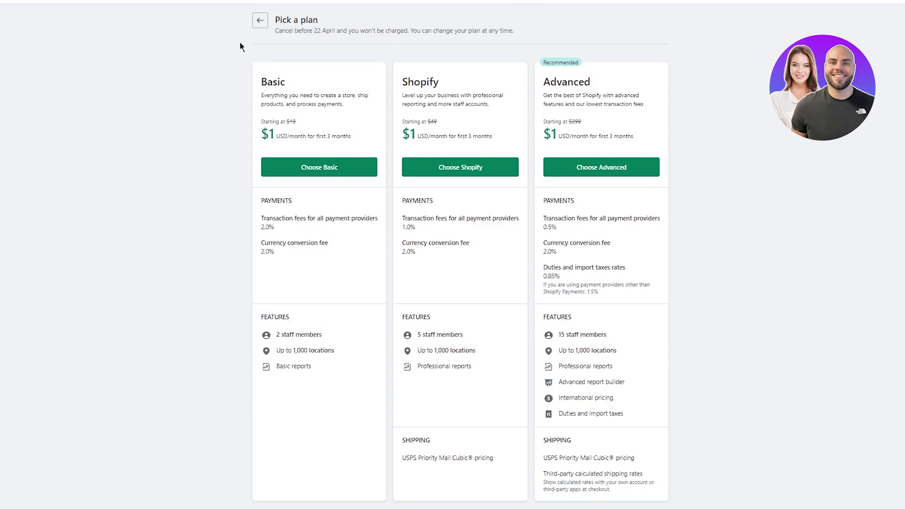
click(261, 20)
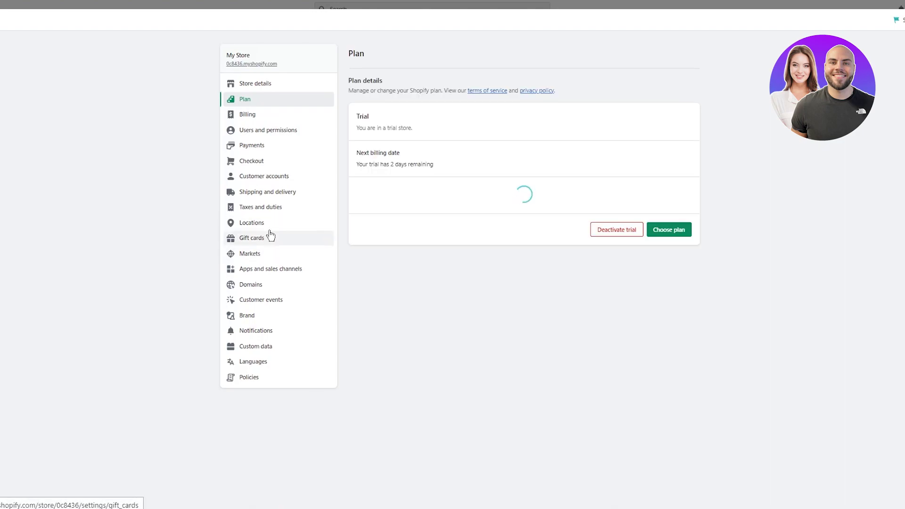
Go to the Taxes and duties settings and scroll to the duties and import taxes section
click(285, 198)
click(277, 211)
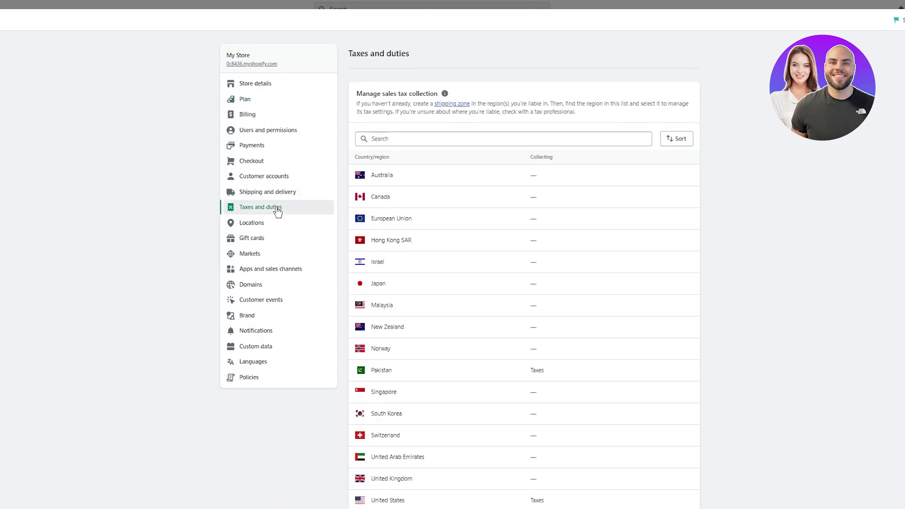
scroll(684, 280, down, 9)
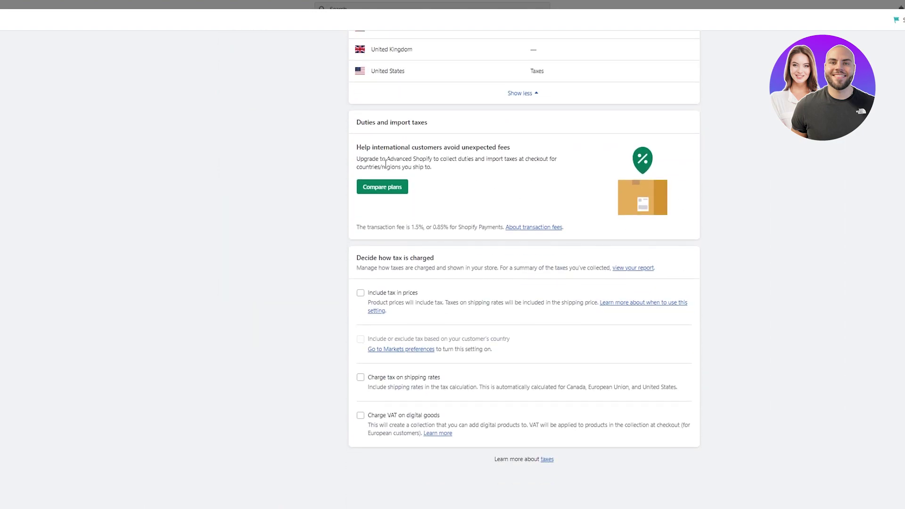
drag(347, 143, 358, 157)
Turn on Include tax in prices and read the tax inclusion and shipping-rate tax explanations
click(368, 298)
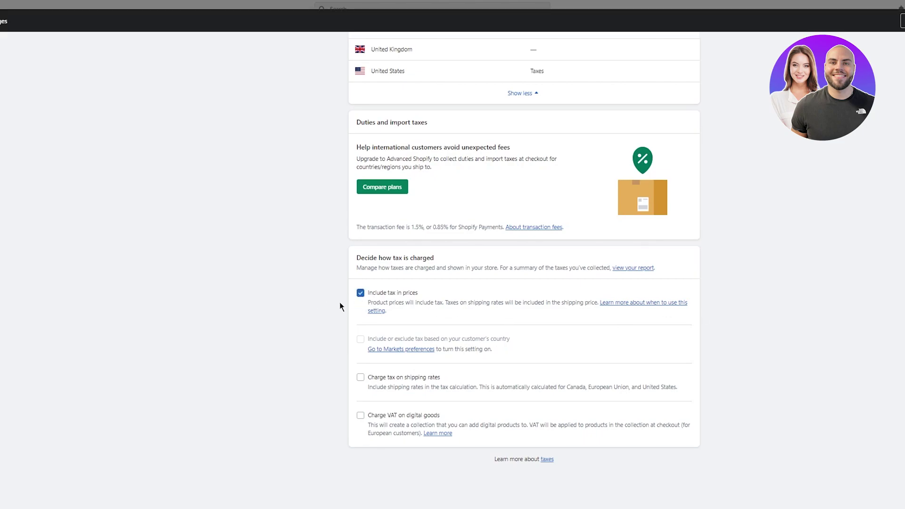
drag(445, 302, 578, 315)
click(825, 293)
drag(556, 391, 661, 393)
click(723, 383)
scroll(249, 321, up, 9)
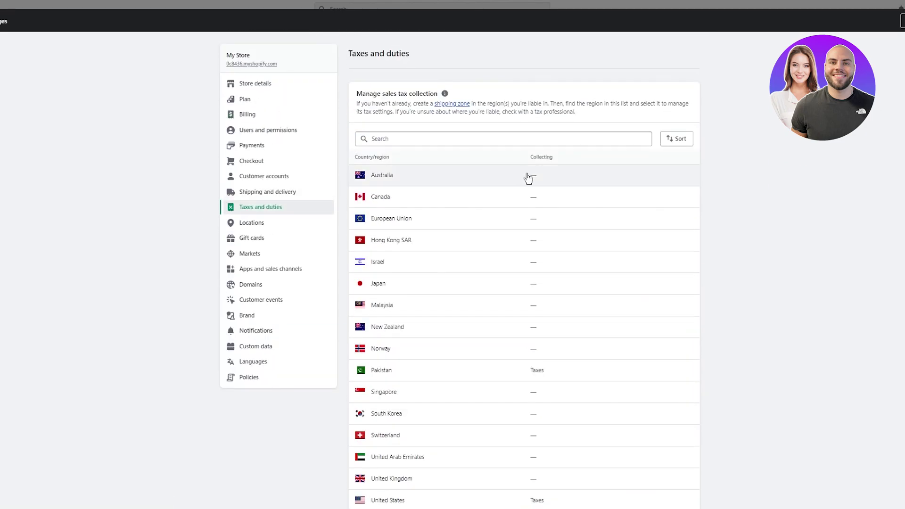
drag(357, 104, 424, 115)
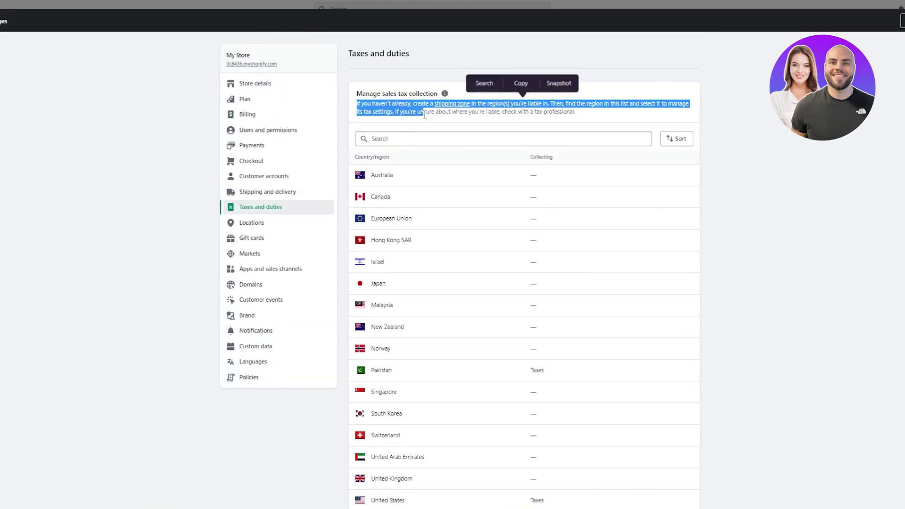
click(494, 113)
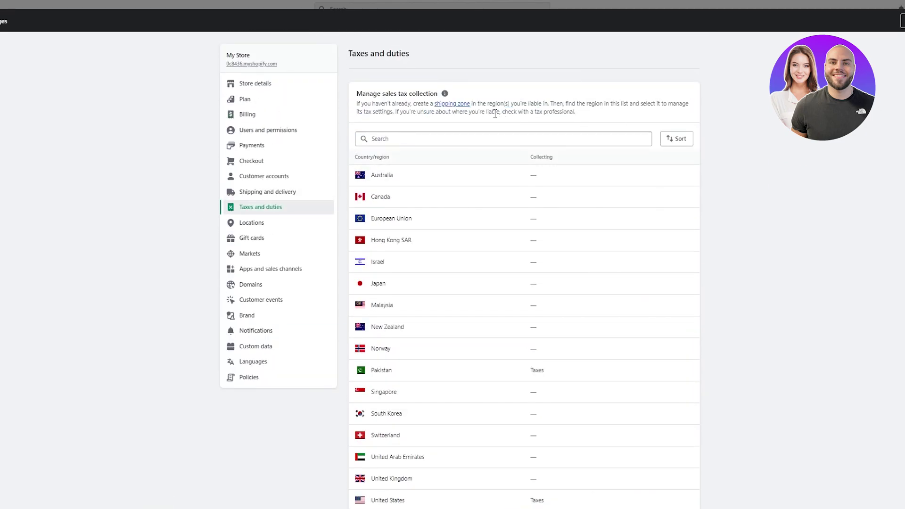
Save the tax settings, then go to the shipping zone settings
click(458, 104)
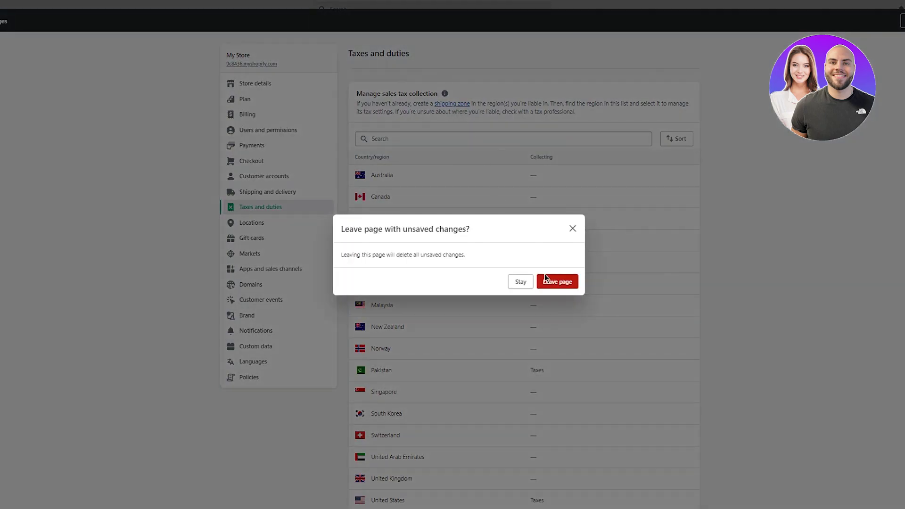
click(573, 228)
scroll(613, 198, down, 5)
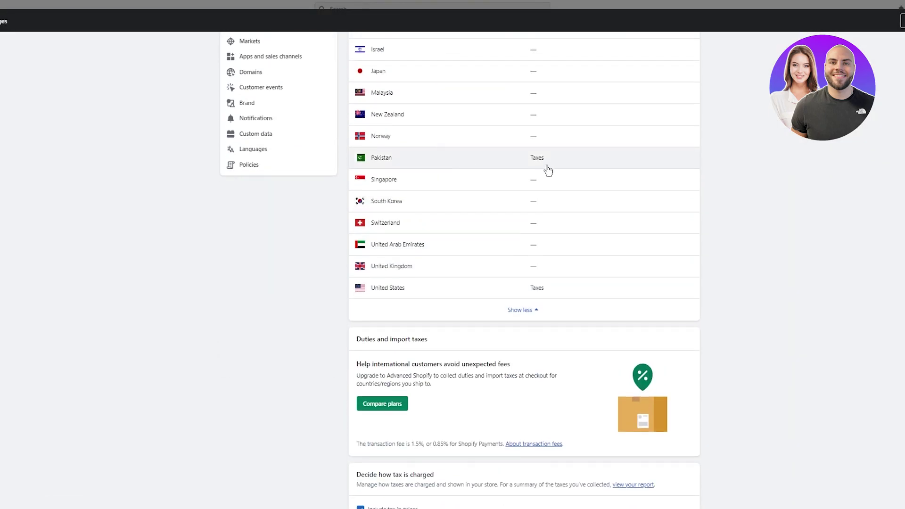
scroll(472, 330, up, 2)
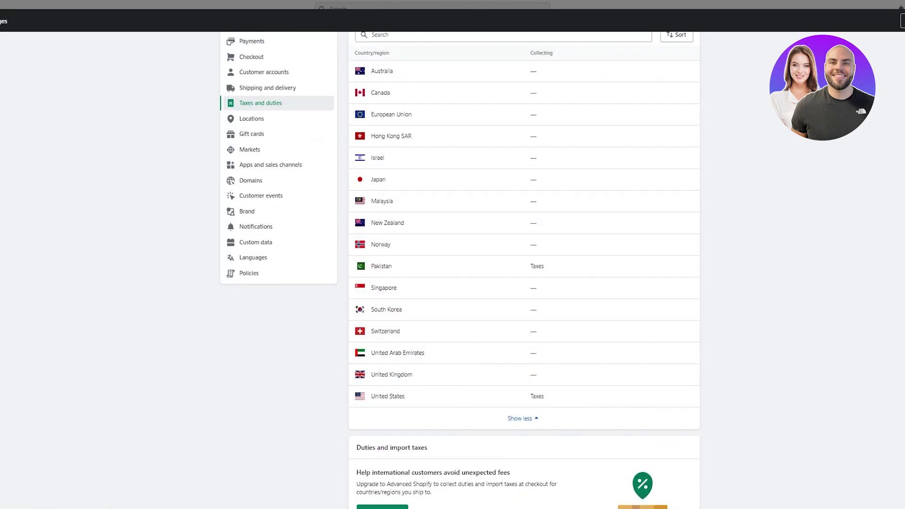
click(903, 20)
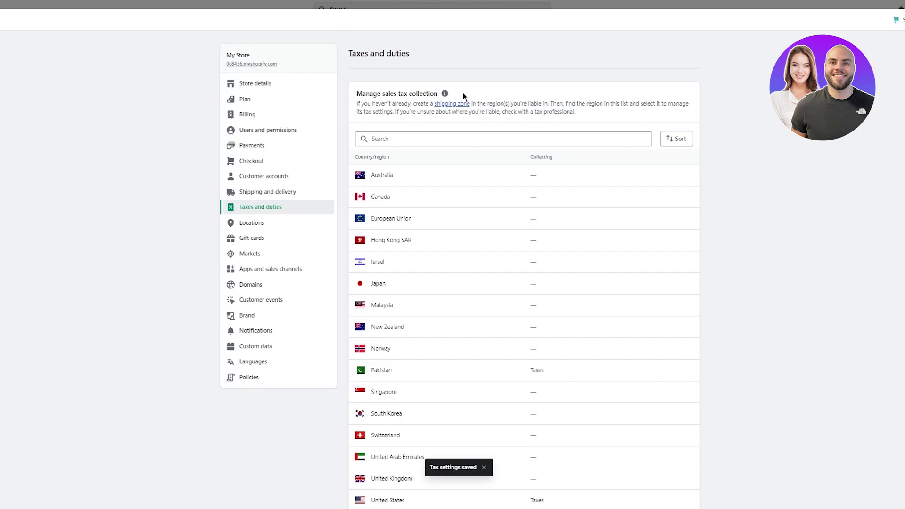
click(451, 103)
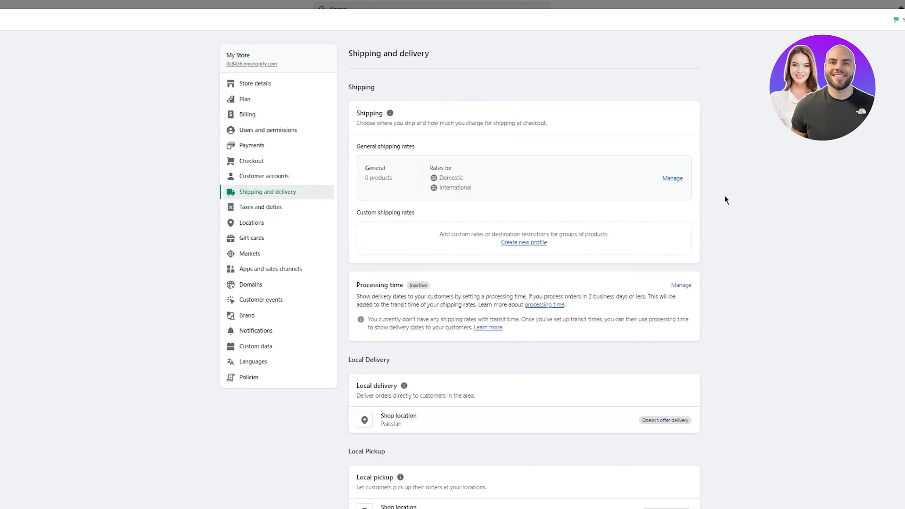
Open the General rates profile and review the Domestic zone, closing the Add rate form unused
click(673, 178)
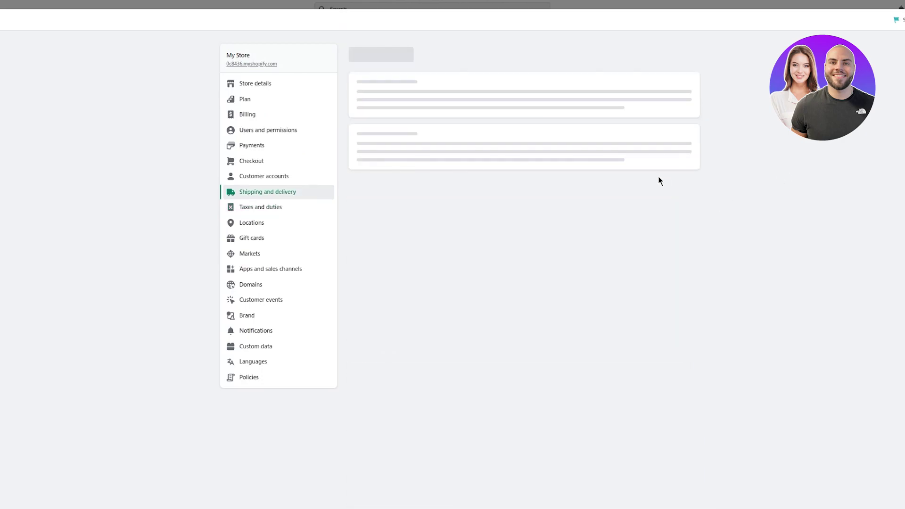
scroll(660, 260, down, 4)
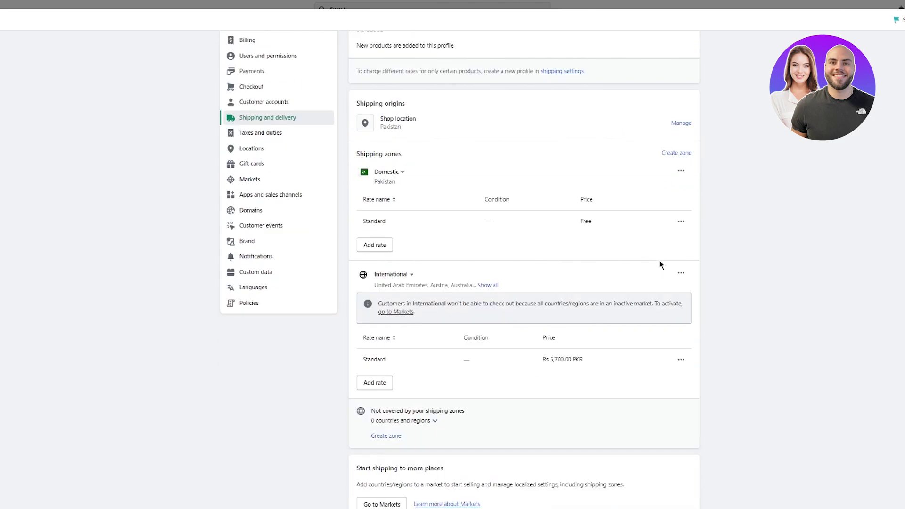
click(377, 158)
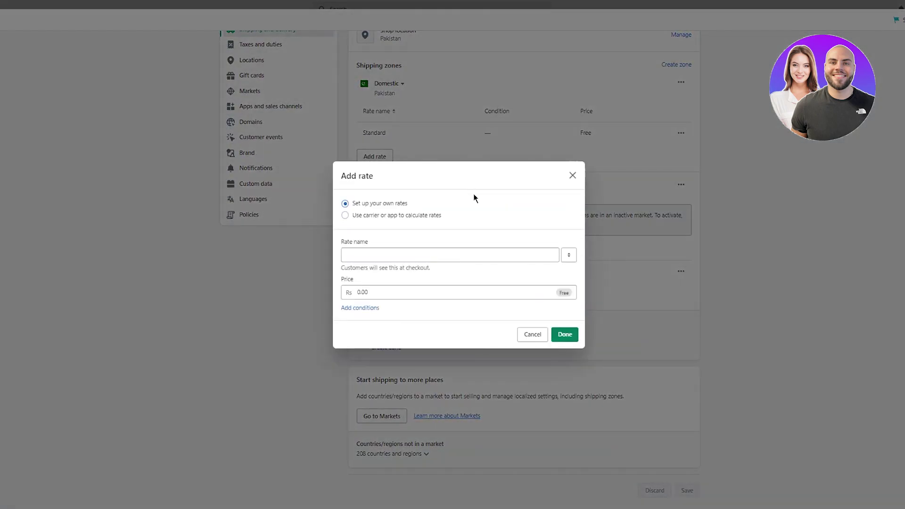
click(572, 176)
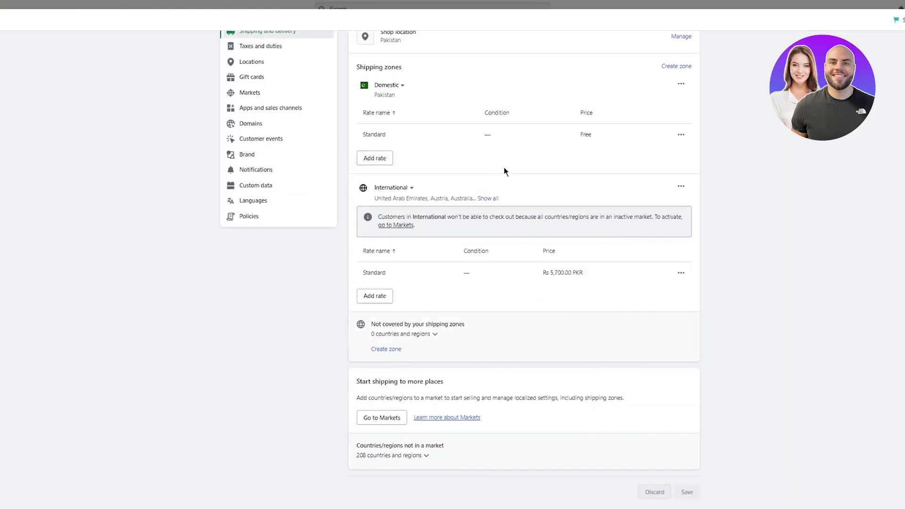
scroll(505, 170, up, 2)
scroll(506, 174, down, 3)
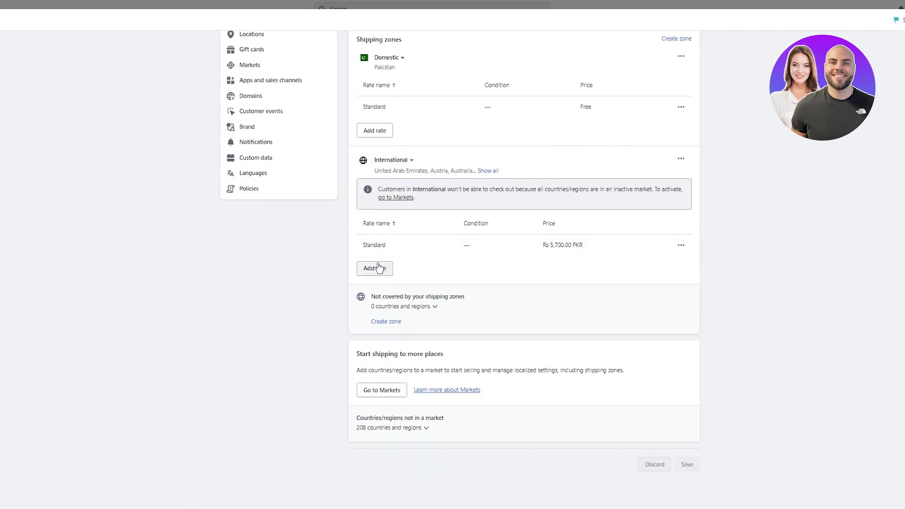
Review the International zone's market and full country list, cancelling the new rate form
click(406, 164)
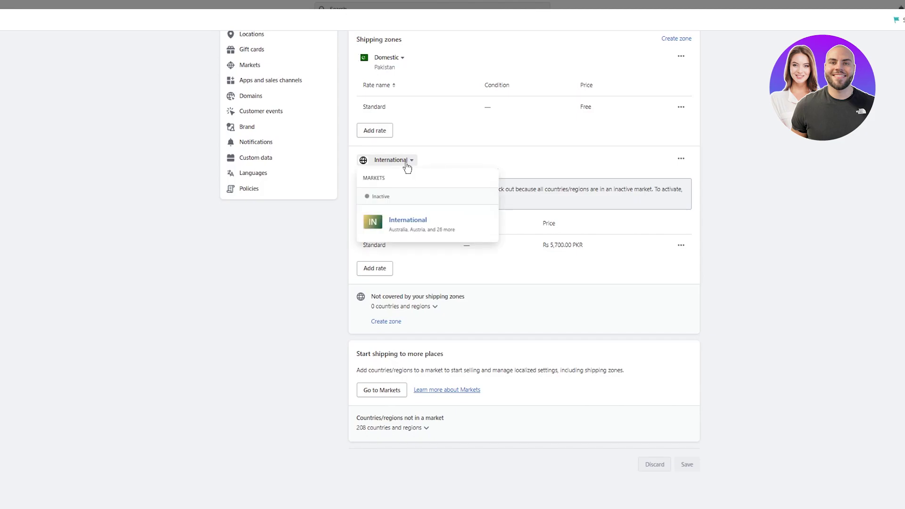
click(486, 172)
click(489, 170)
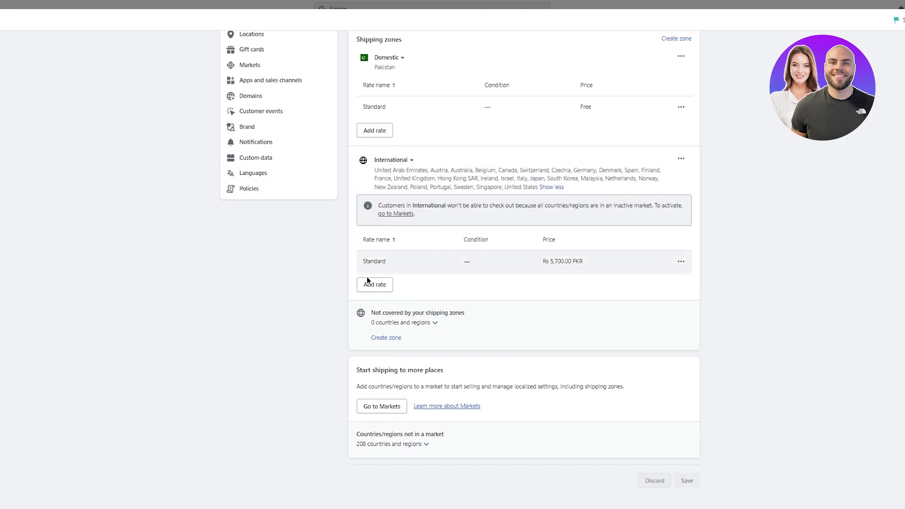
click(388, 283)
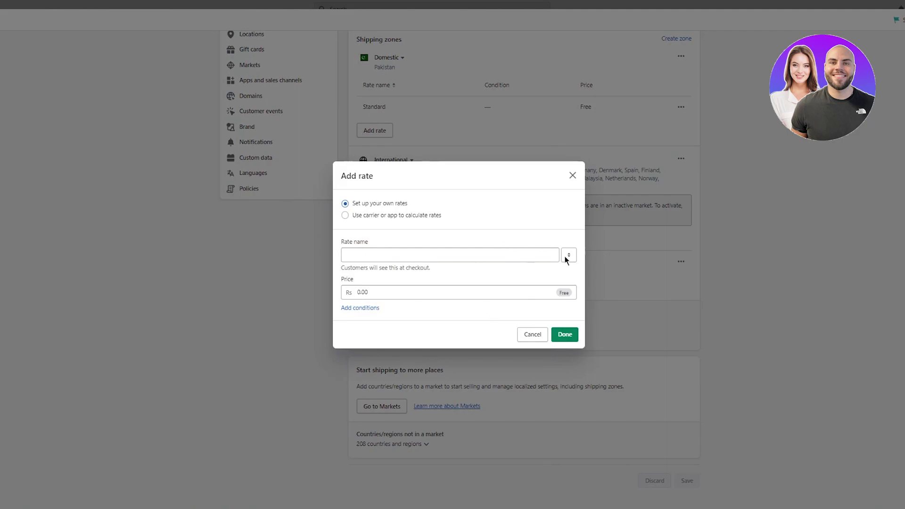
click(532, 335)
scroll(748, 270, up, 4)
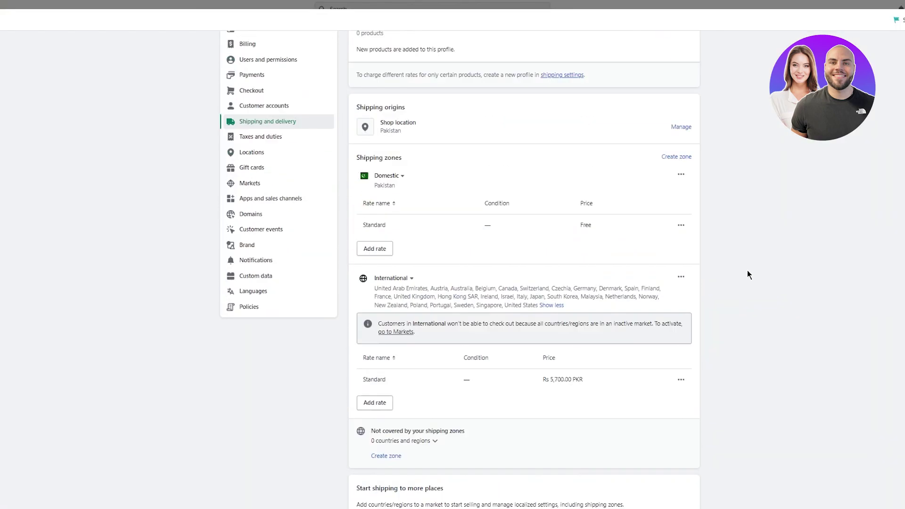
Return to Taxes and duties and scroll down to the tax charging options
click(285, 208)
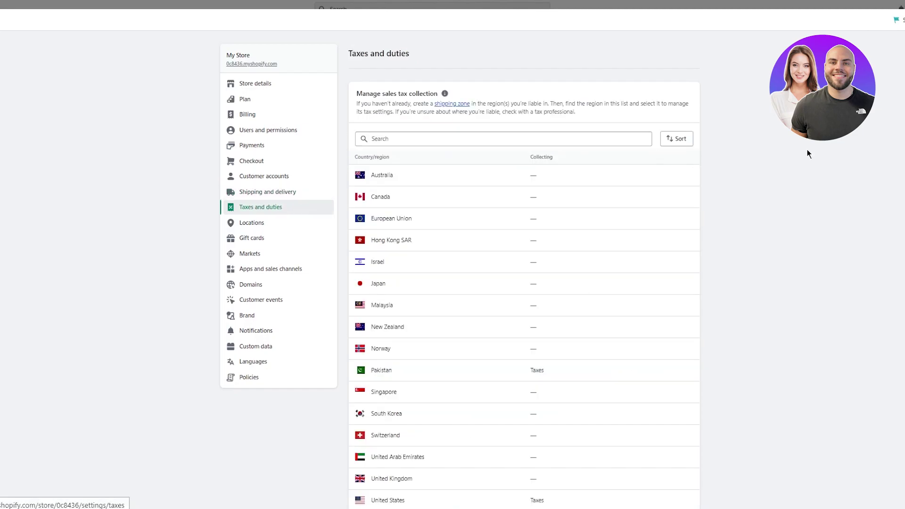
scroll(807, 149, down, 8)
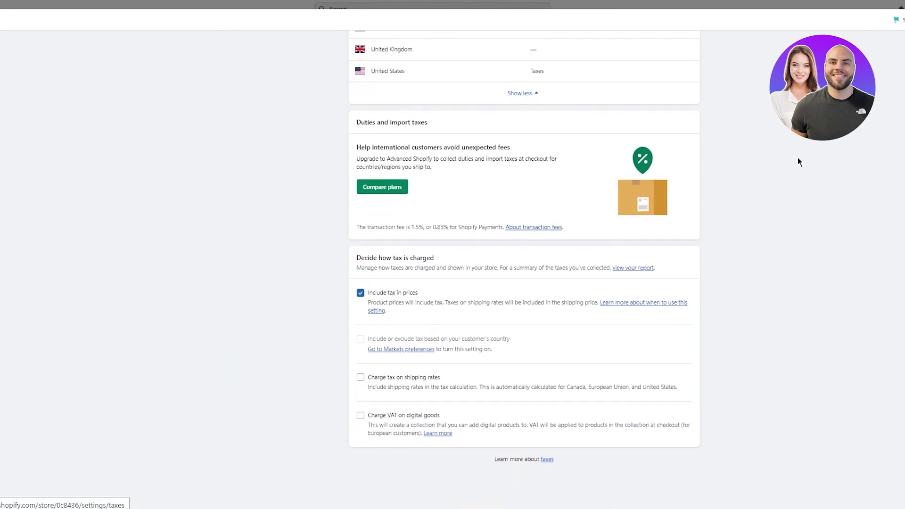